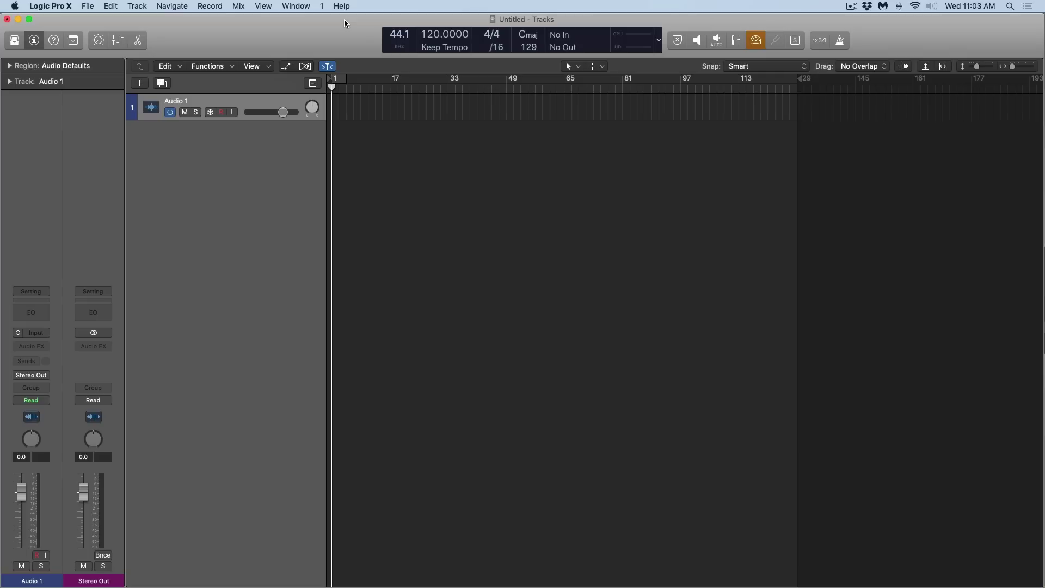
# Step: Drag the LCD tempo down from 120.0000 to 107.0000 BPM
pyautogui.moveTo(439, 34); pyautogui.dragTo(424, 63)
pyautogui.rightClick(354, 39)
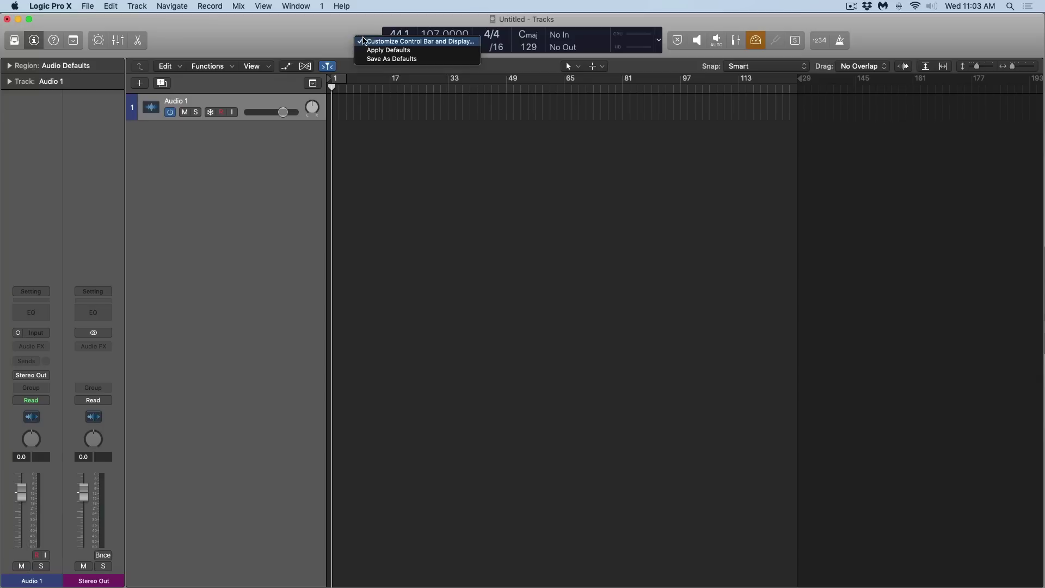
pyautogui.rightClick(344, 37)
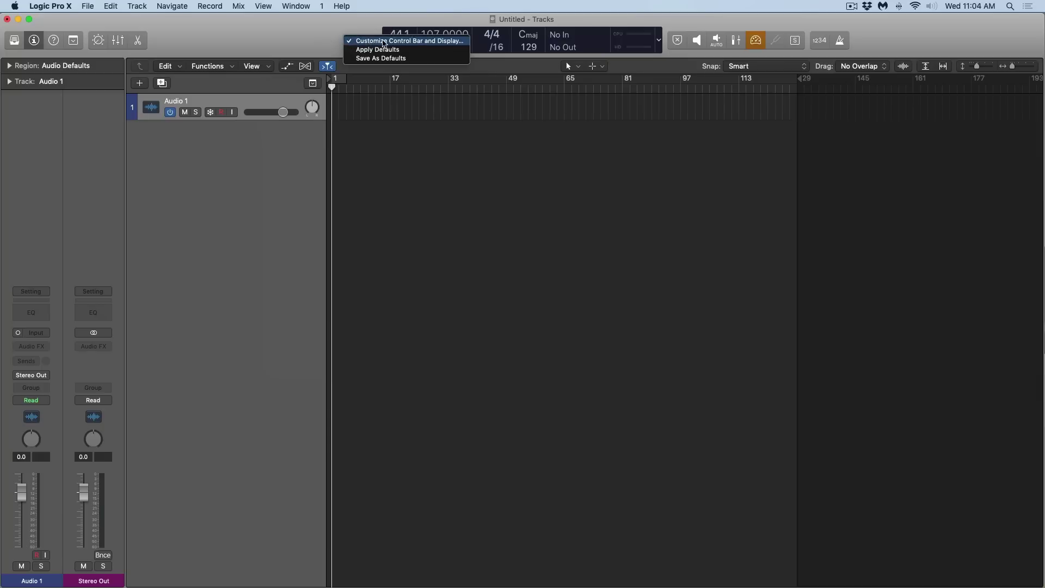
pyautogui.click(392, 41)
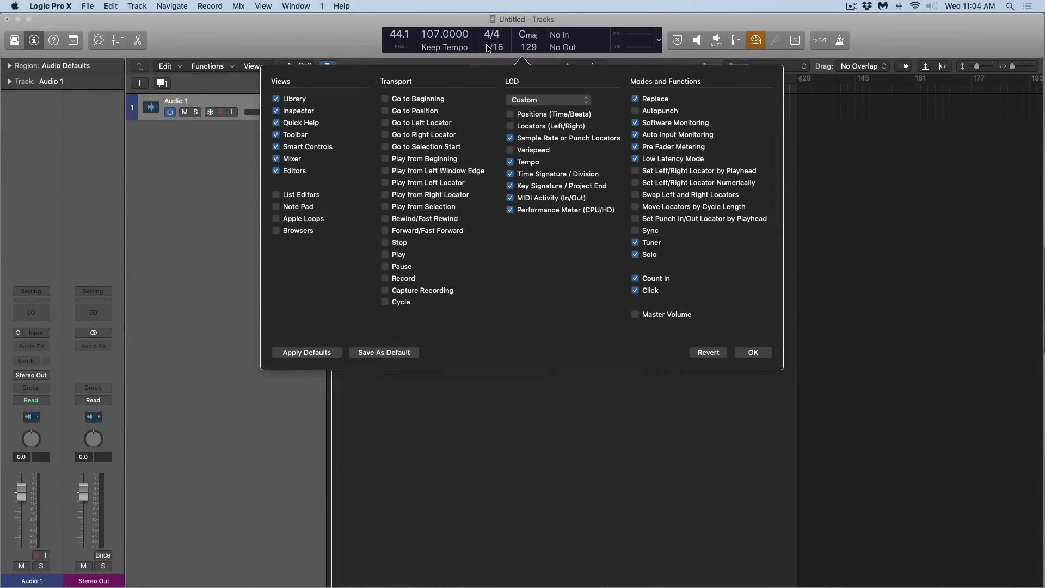
pyautogui.click(753, 352)
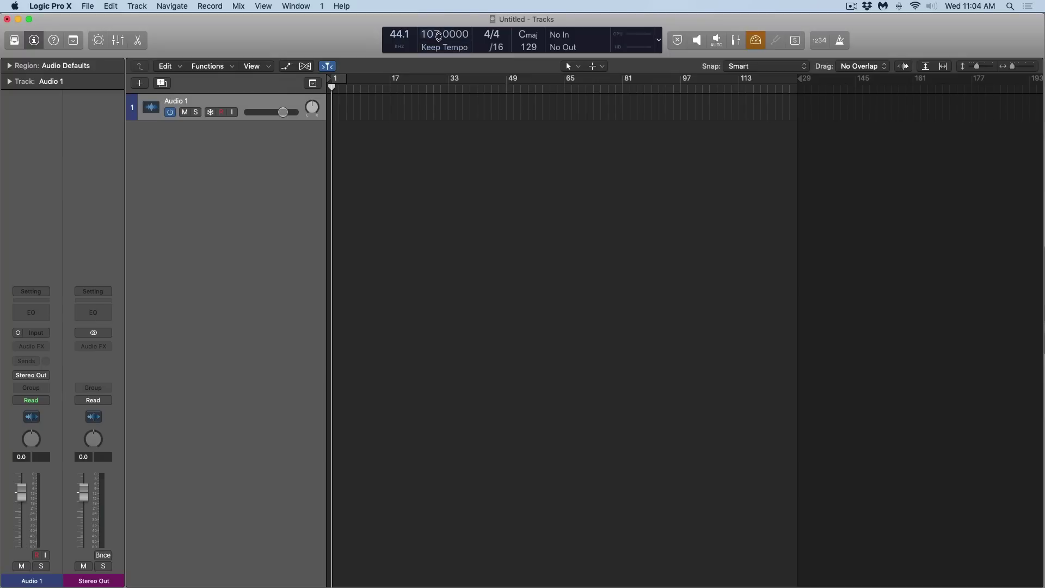
# Step: Switch the tempo mode to Adapt Project Tempo and show the global Tempo track
pyautogui.click(445, 48)
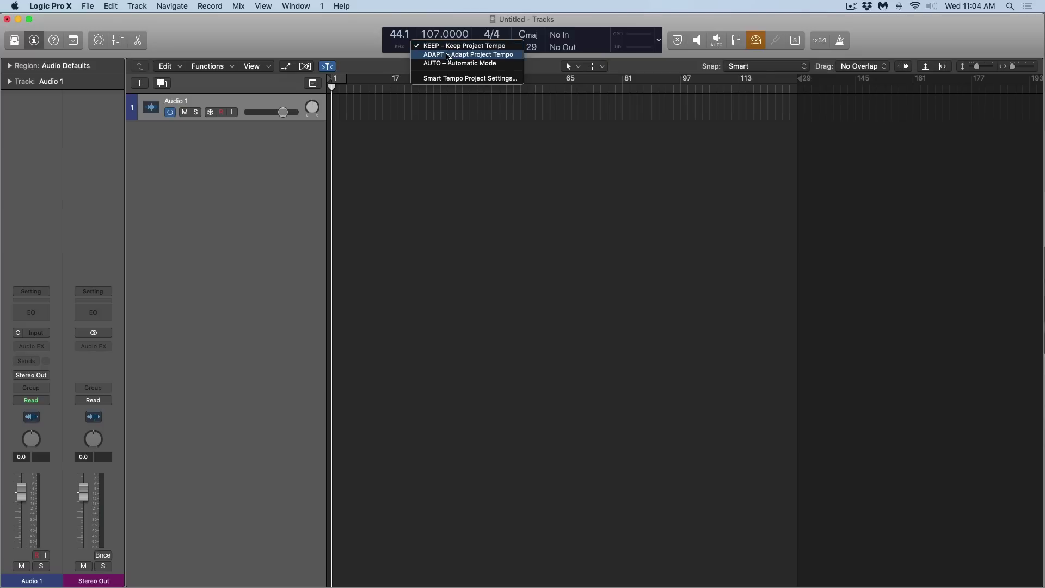
pyautogui.click(446, 55)
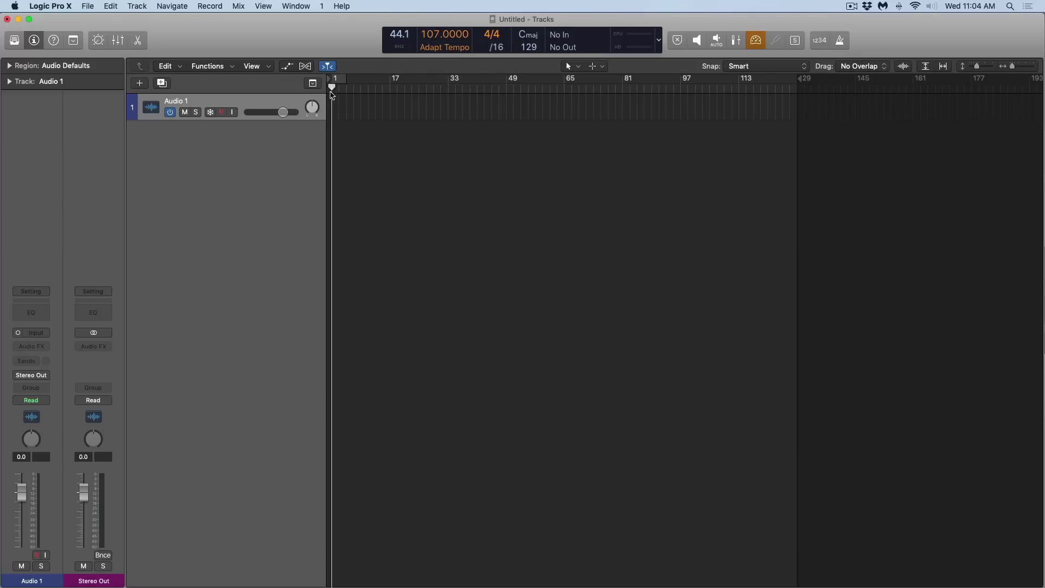
pyautogui.click(312, 83)
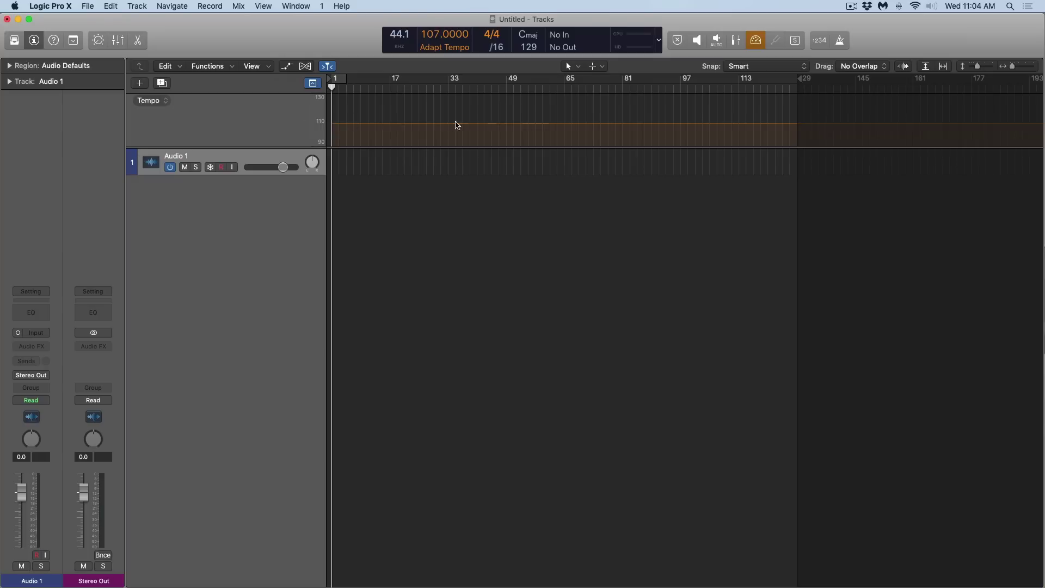
# Step: Try Keep Project Tempo, return to Adapt, then open the Apple Loops browser
pyautogui.click(439, 48)
pyautogui.click(446, 62)
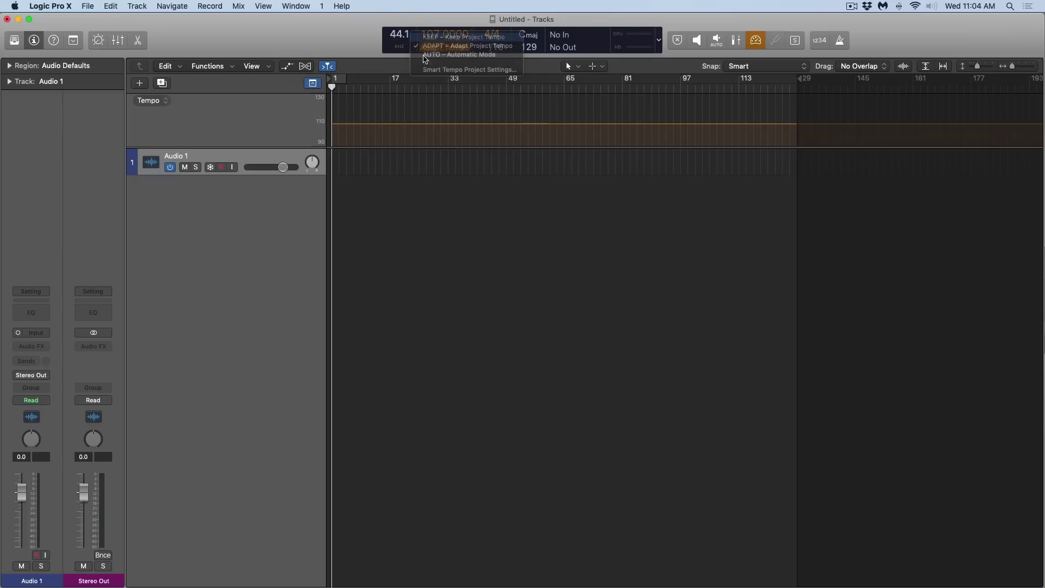
pyautogui.click(437, 52)
pyautogui.click(438, 60)
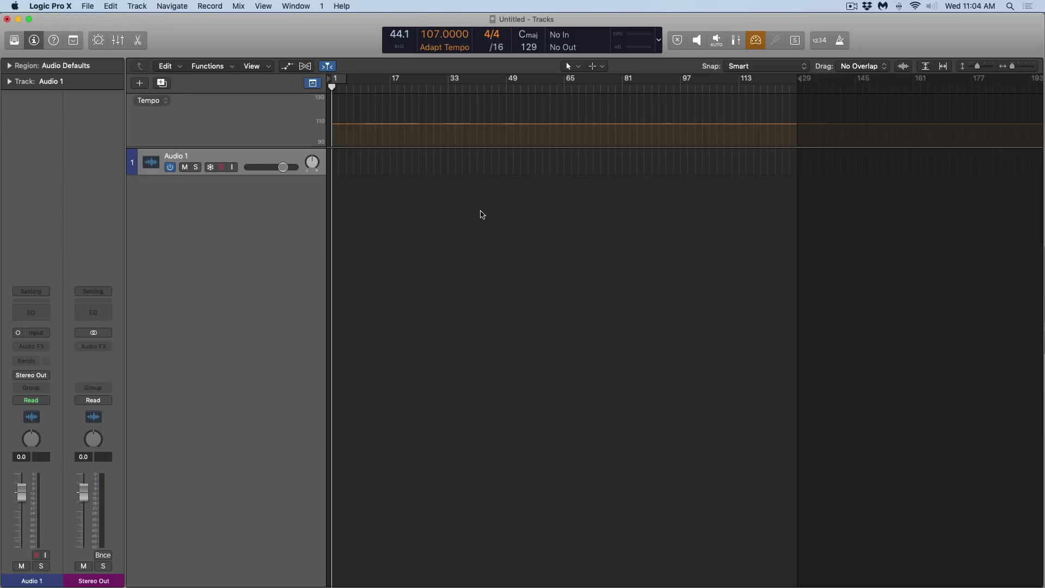
pyautogui.press('o')
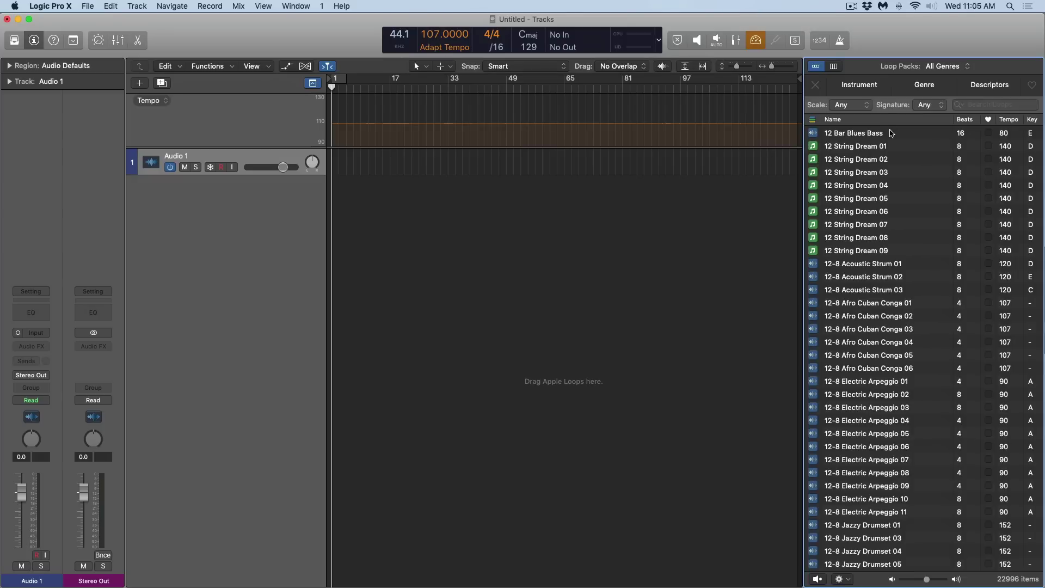
# Step: Add the 12 Bar Blues Bass loop, adapting the project to 80 BPM, then switch to Finder
pyautogui.moveTo(998, 137); pyautogui.dragTo(333, 214)
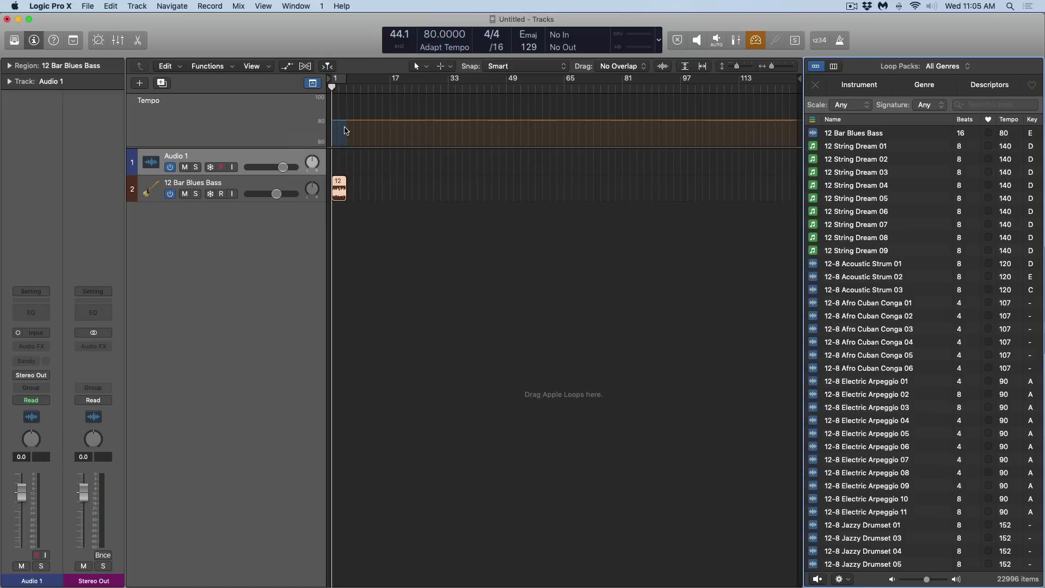
pyautogui.scroll(5, 340, 134)
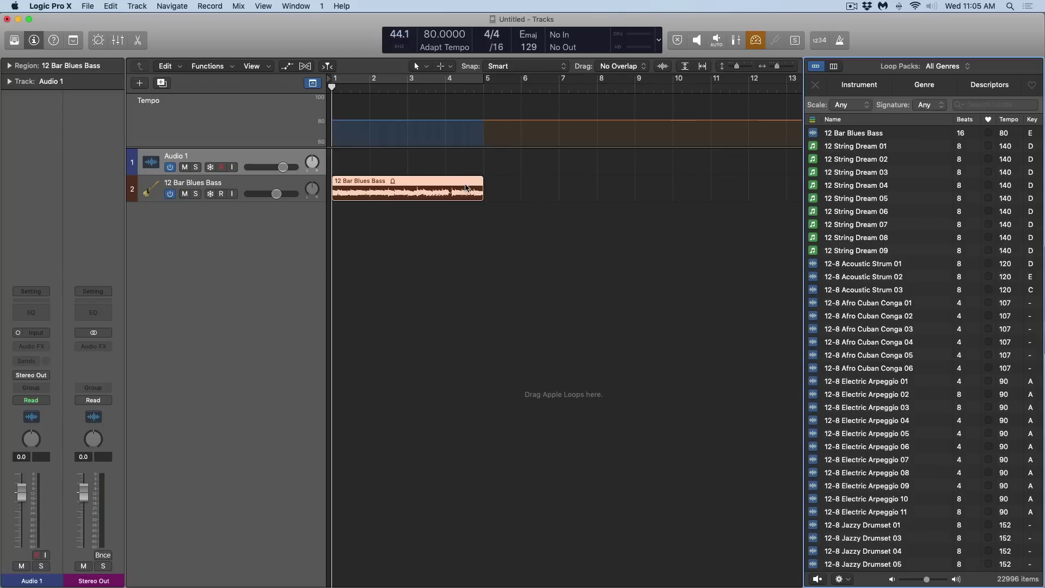
pyautogui.press('super+Left')
pyautogui.press('super+Left')
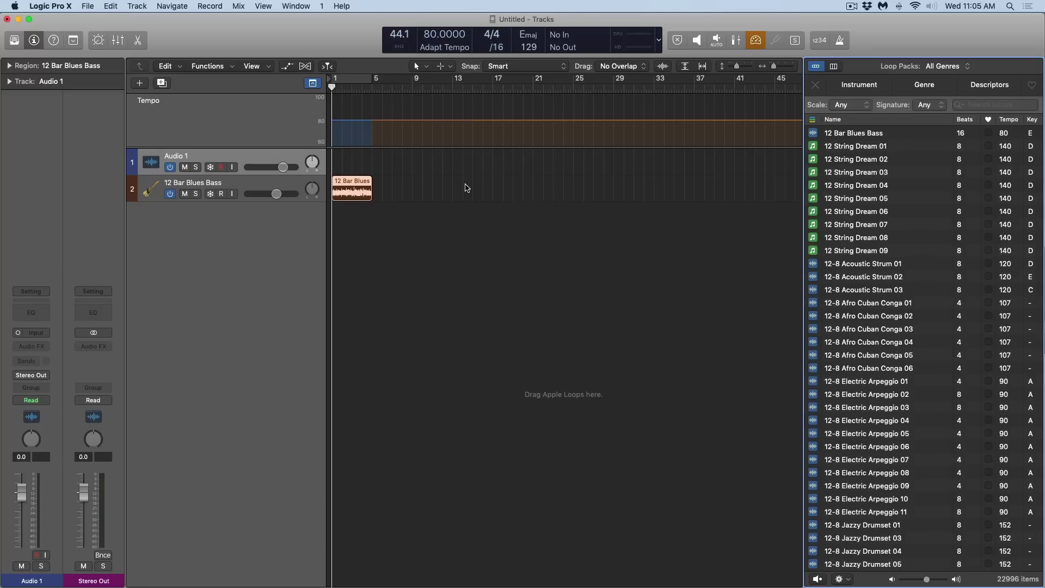
pyautogui.press('super+Tab')
pyautogui.press('super+Tab')
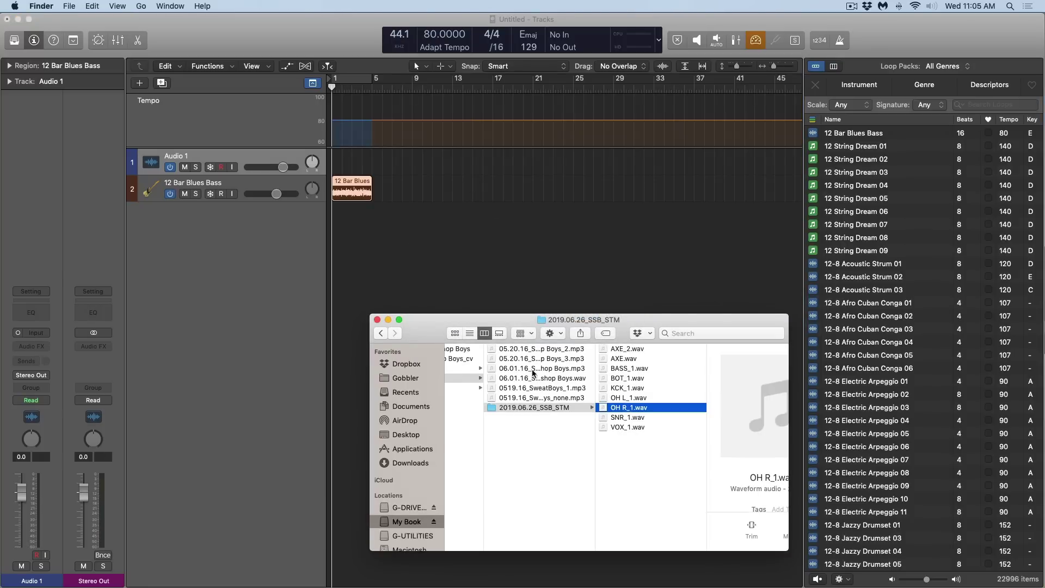
# Step: Import the Sweatshop Boys MP3 as track 3, skipping the tempo prompt, and review it zoomed
pyautogui.moveTo(536, 349); pyautogui.dragTo(328, 223)
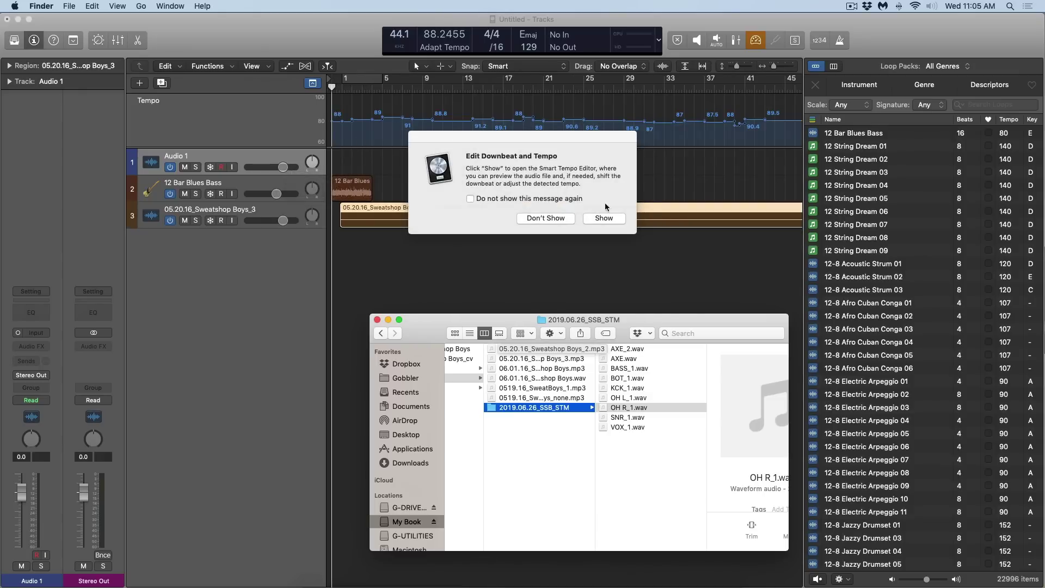
pyautogui.click(557, 220)
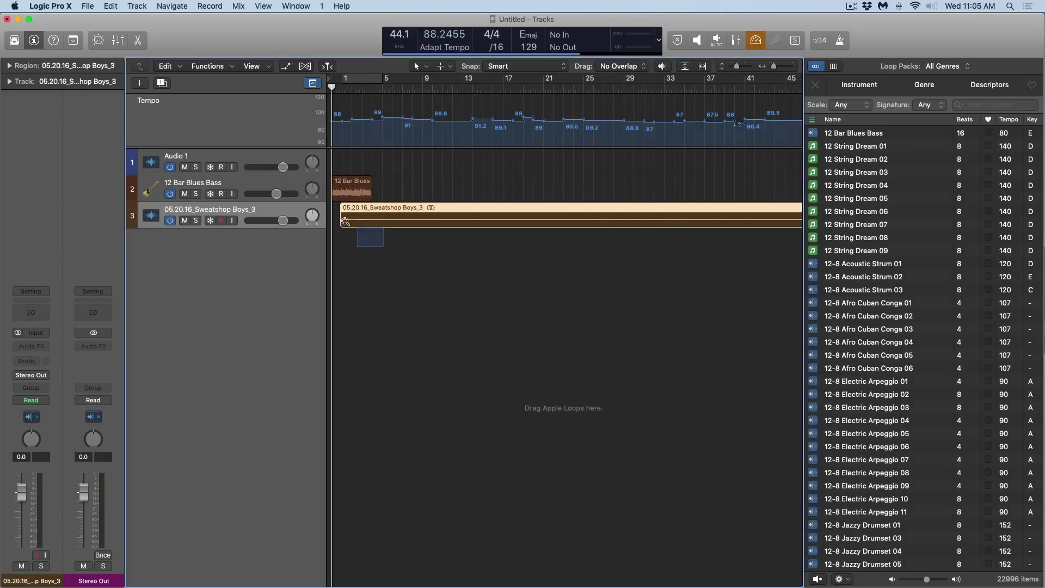
pyautogui.press('z')
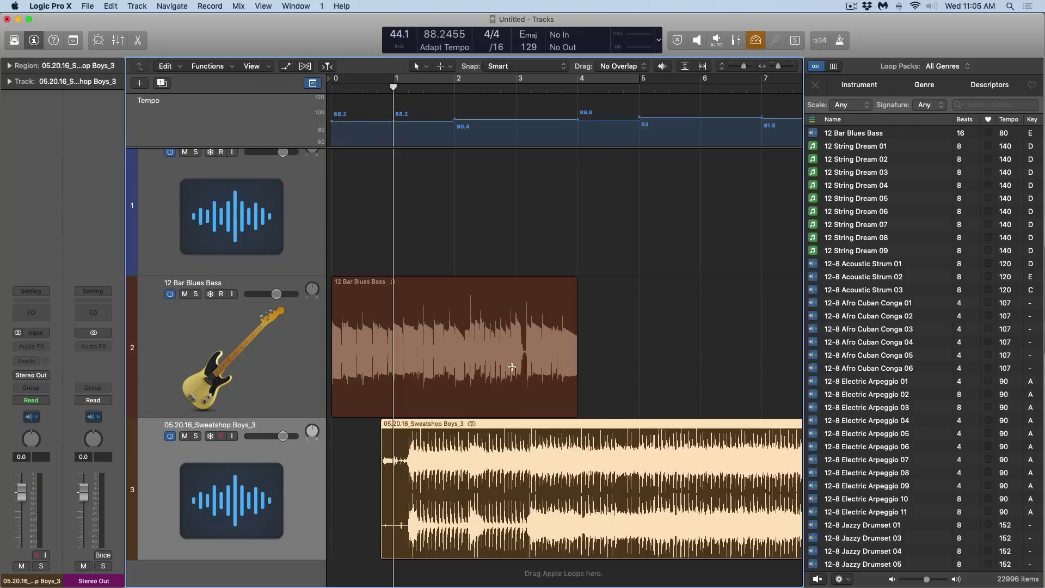
pyautogui.keyDown('ctrl'); pyautogui.keyDown('alt'); pyautogui.click(540, 356); pyautogui.keyUp('alt'); pyautogui.keyUp('ctrl')
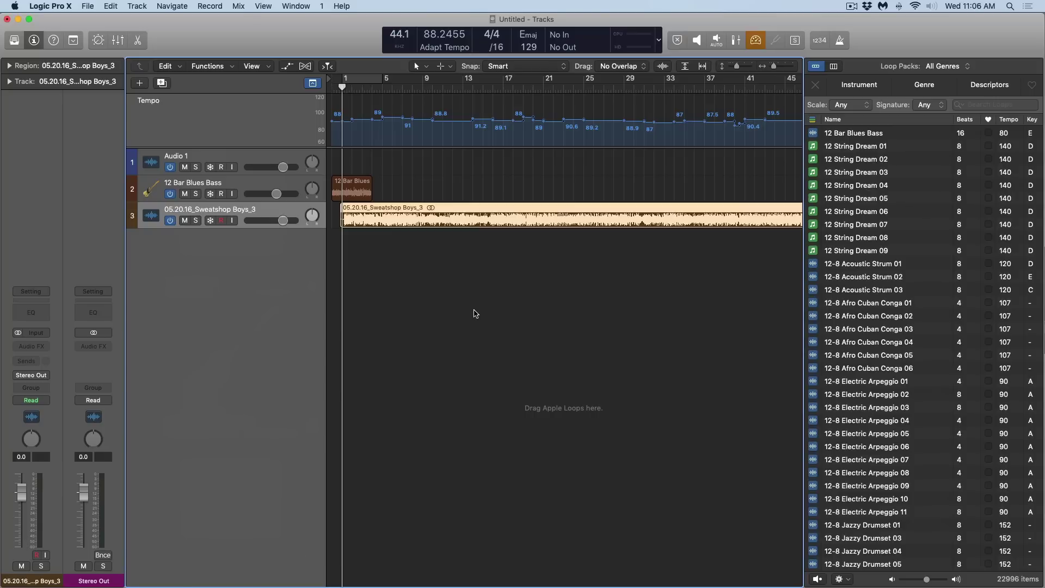
# Step: Undo the Sweatshop Boys import back to 80 BPM and set tempo mode to Automatic
pyautogui.press('super+z')
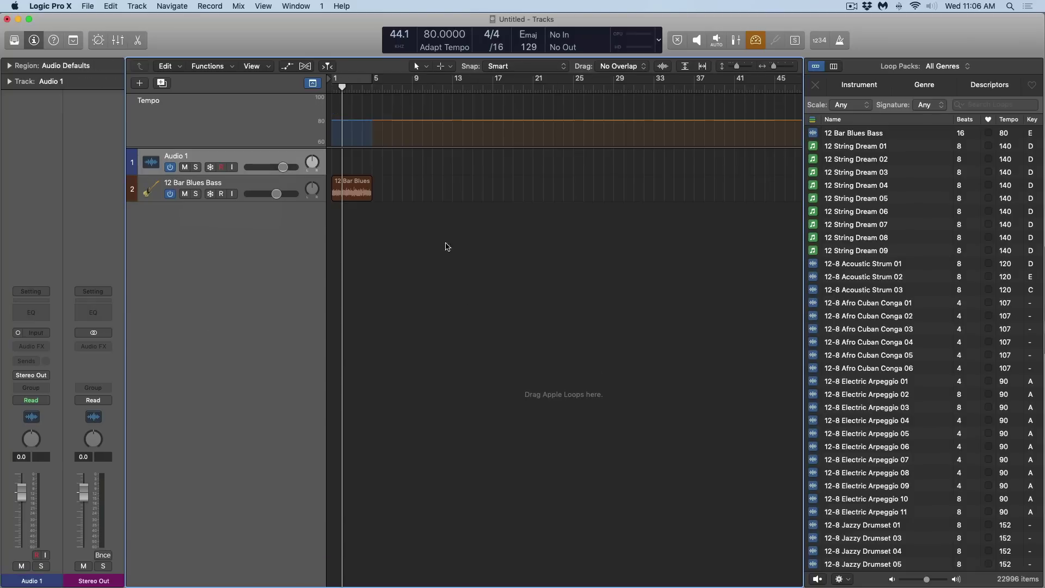
pyautogui.click(440, 48)
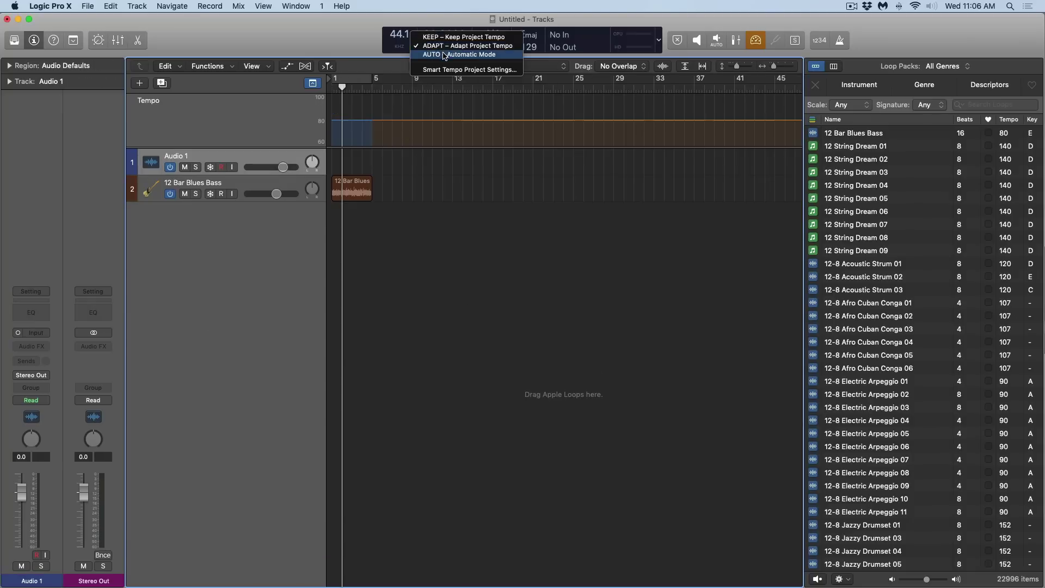
pyautogui.click(443, 62)
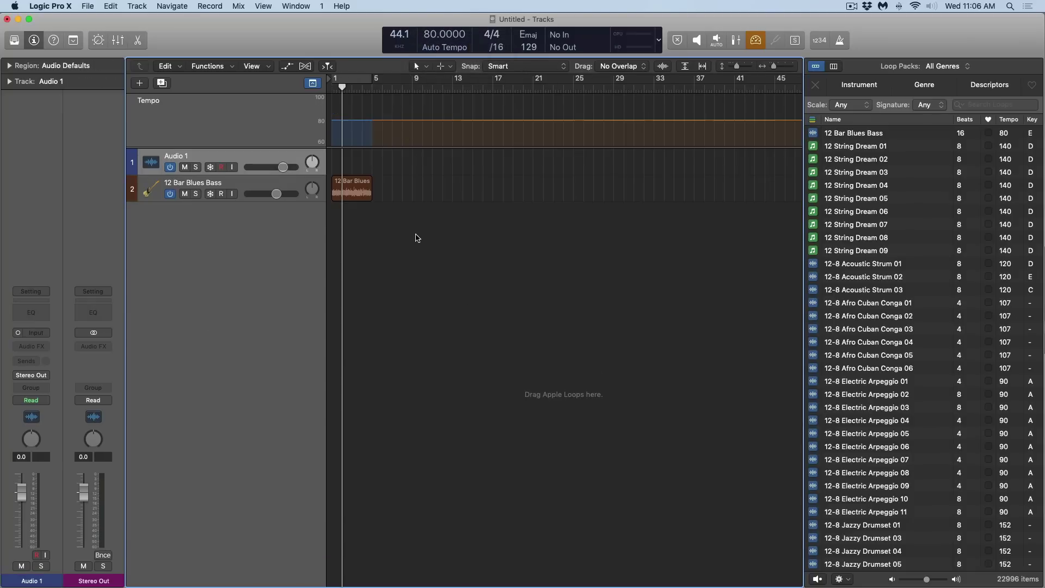
pyautogui.press('Return')
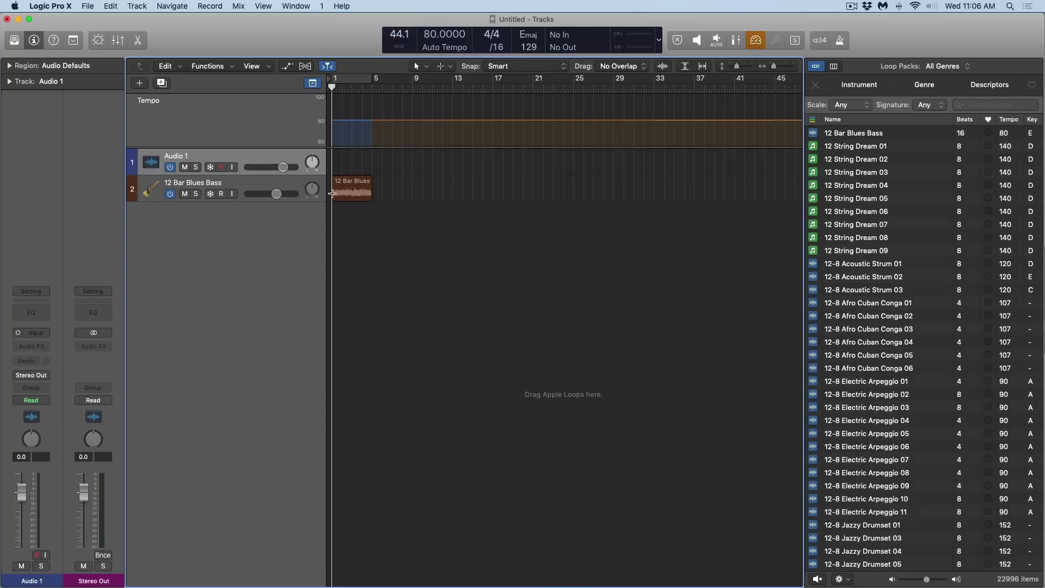
# Step: Re-import the Sweatshop Boys song, review it zoomed, then undo that import again
pyautogui.press('super+Tab')
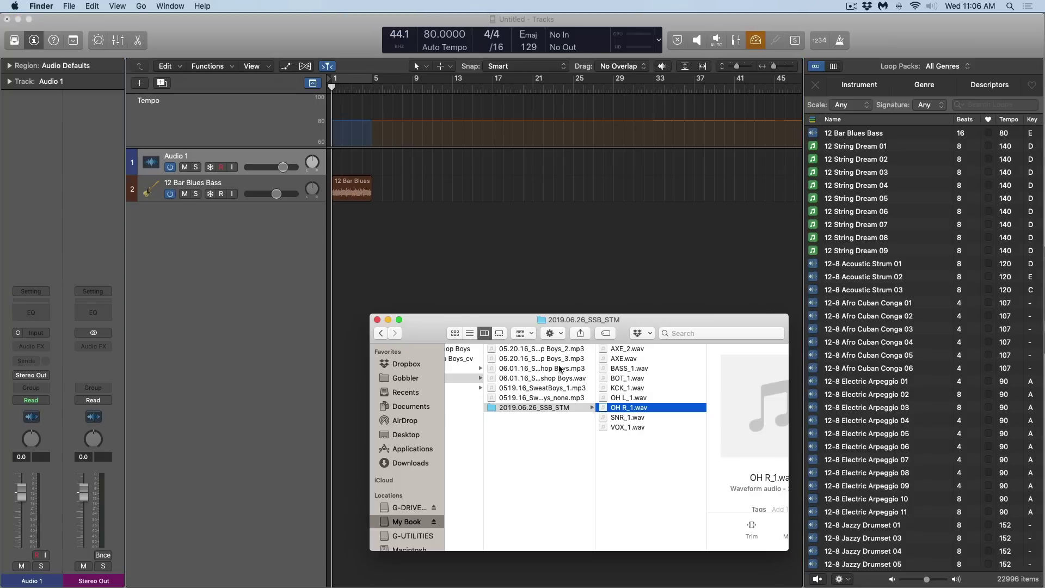
pyautogui.moveTo(558, 349); pyautogui.dragTo(321, 249)
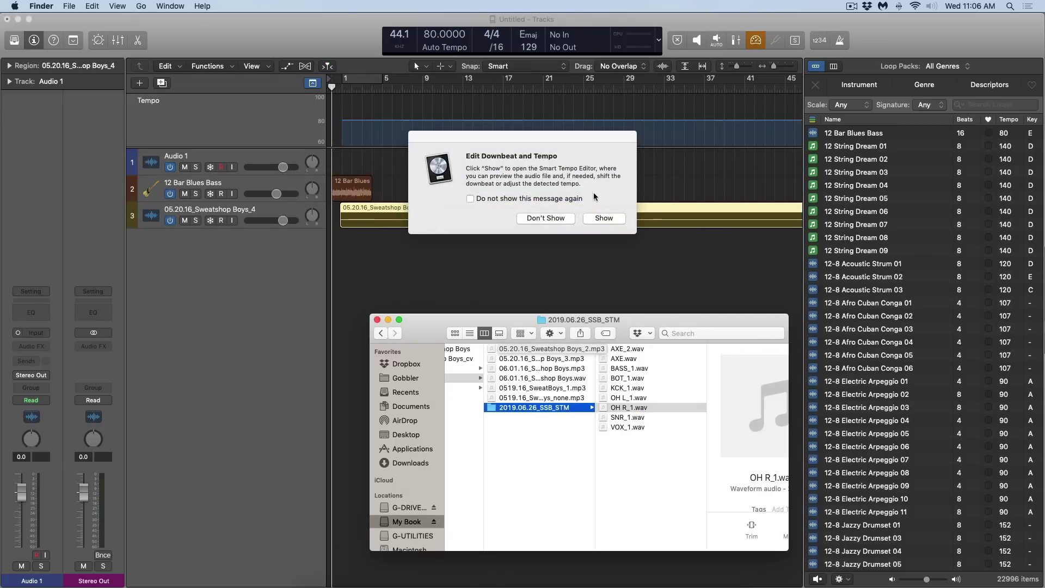
pyautogui.click(546, 219)
pyautogui.press('z')
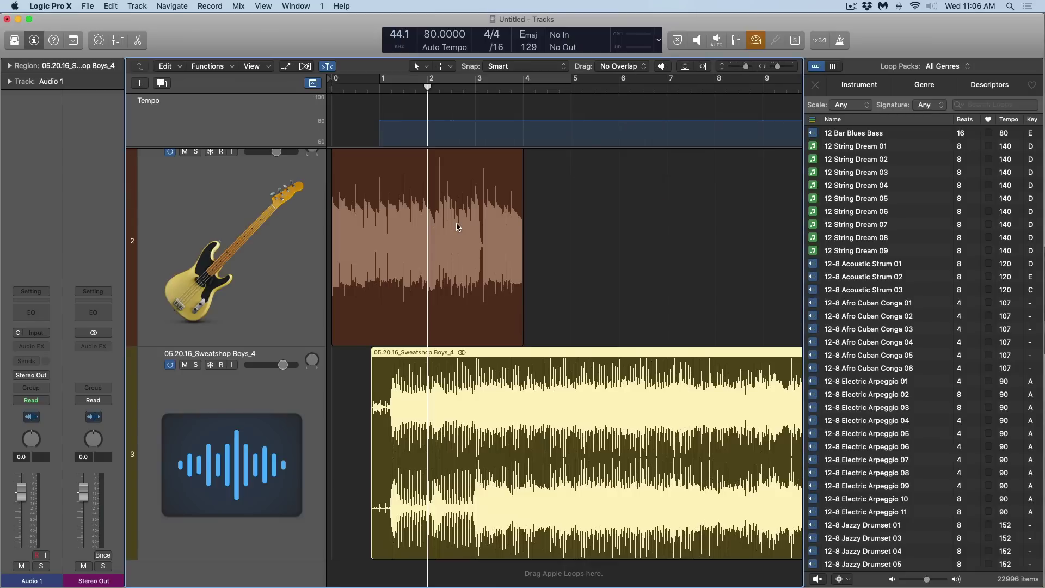
pyautogui.press('z')
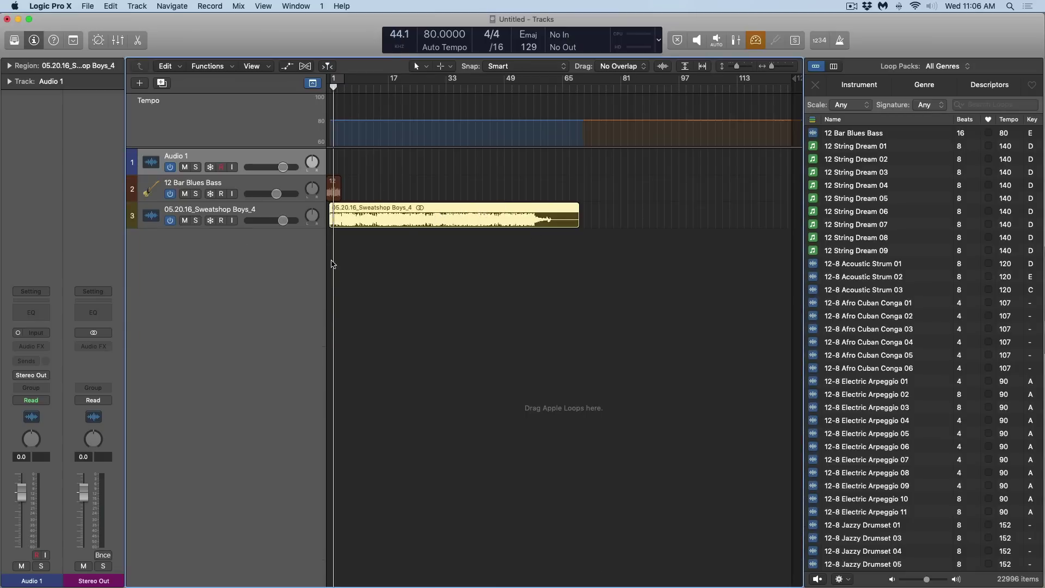
pyautogui.press('super+z')
pyautogui.press('super+z')
pyautogui.press('super+Tab')
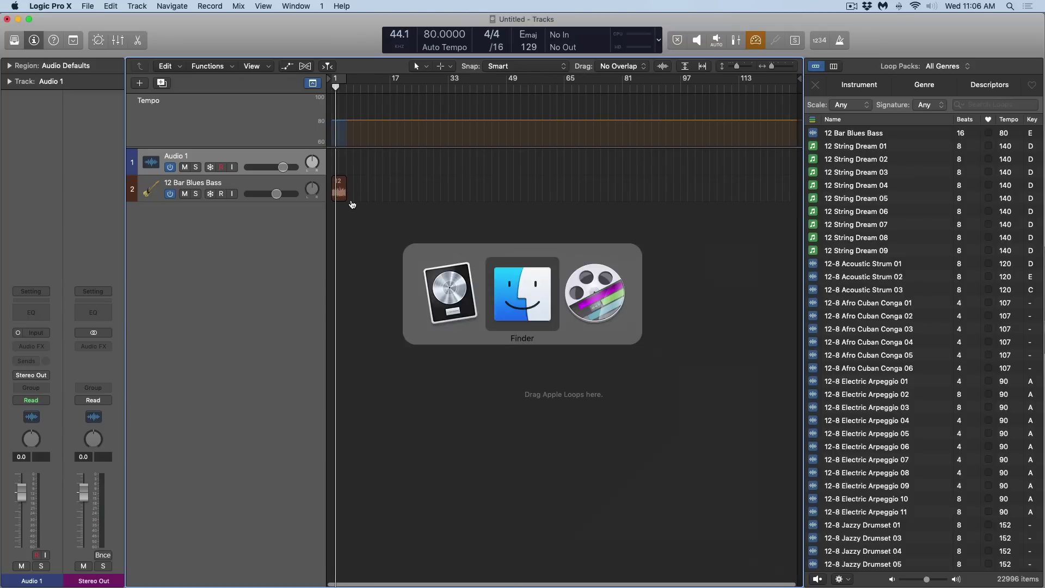
# Step: Import the Sweatshop Boys MP3 and show its detected tempo in the Smart Tempo Editor
pyautogui.moveTo(538, 349); pyautogui.dragTo(400, 243)
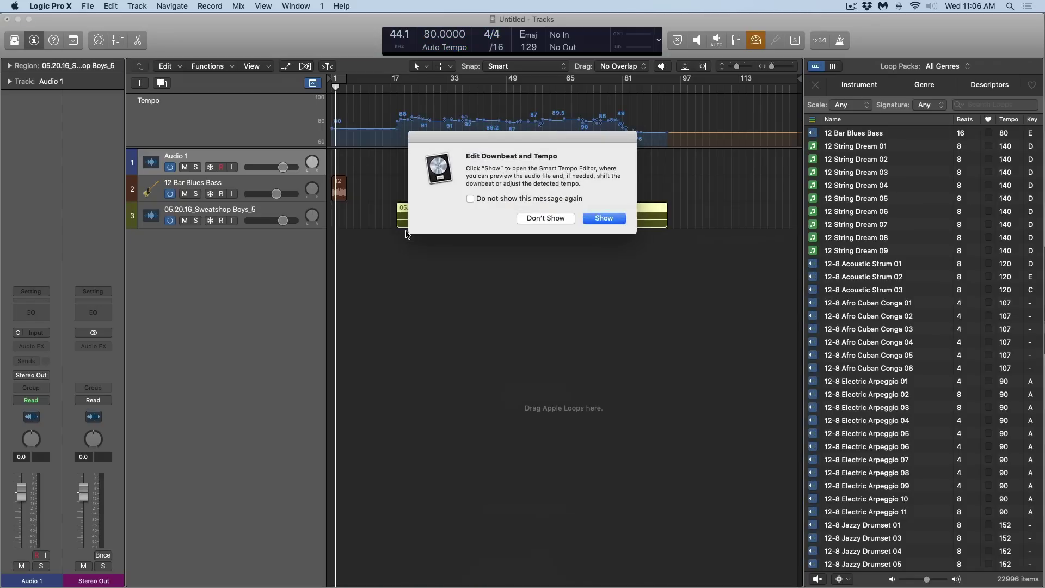
pyautogui.click(599, 221)
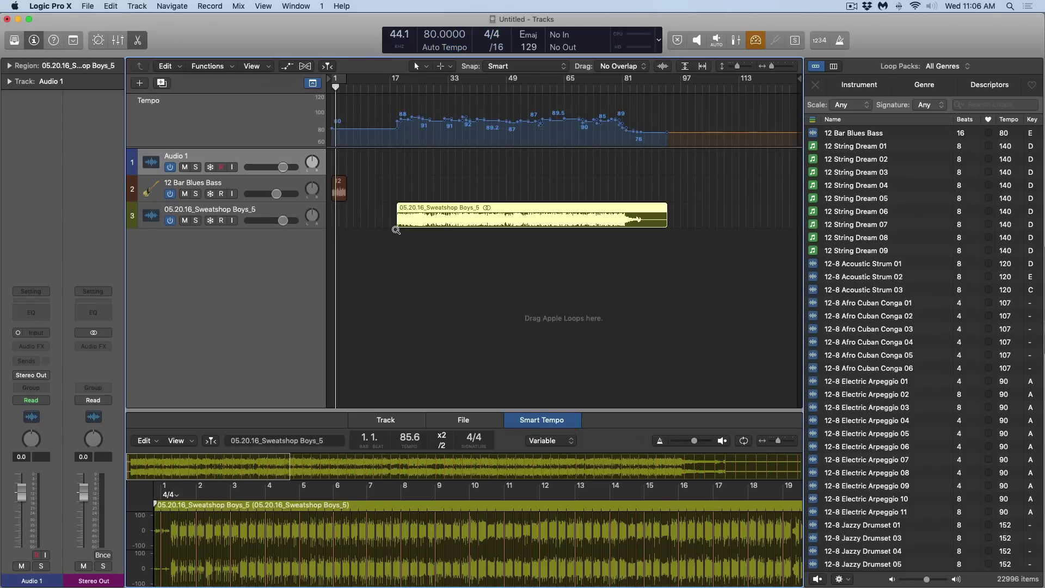
pyautogui.moveTo(397, 229); pyautogui.dragTo(337, 183)
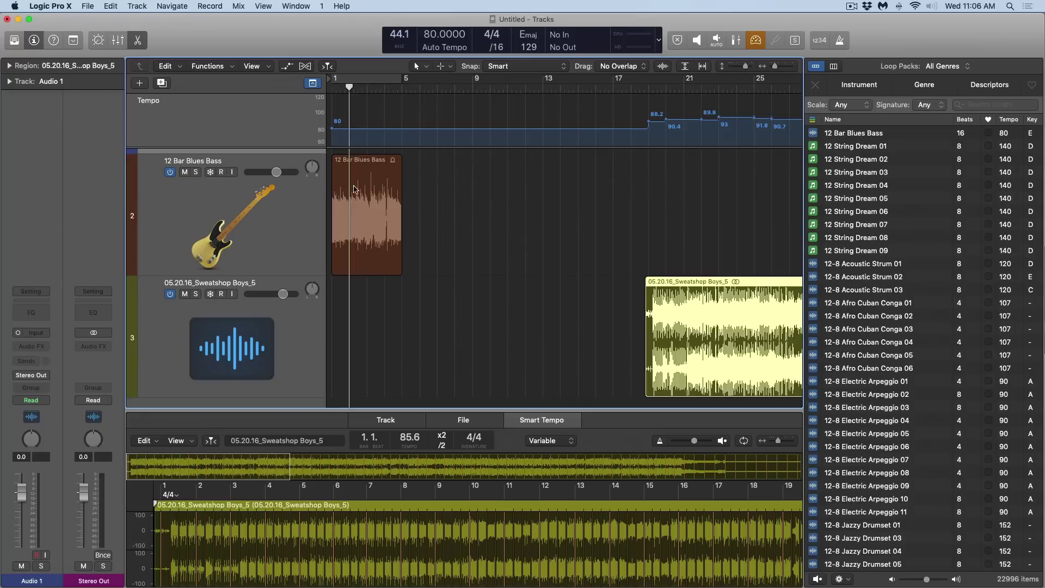
pyautogui.keyDown('ctrl'); pyautogui.keyDown('alt'); pyautogui.click(458, 224); pyautogui.keyUp('alt'); pyautogui.keyUp('ctrl')
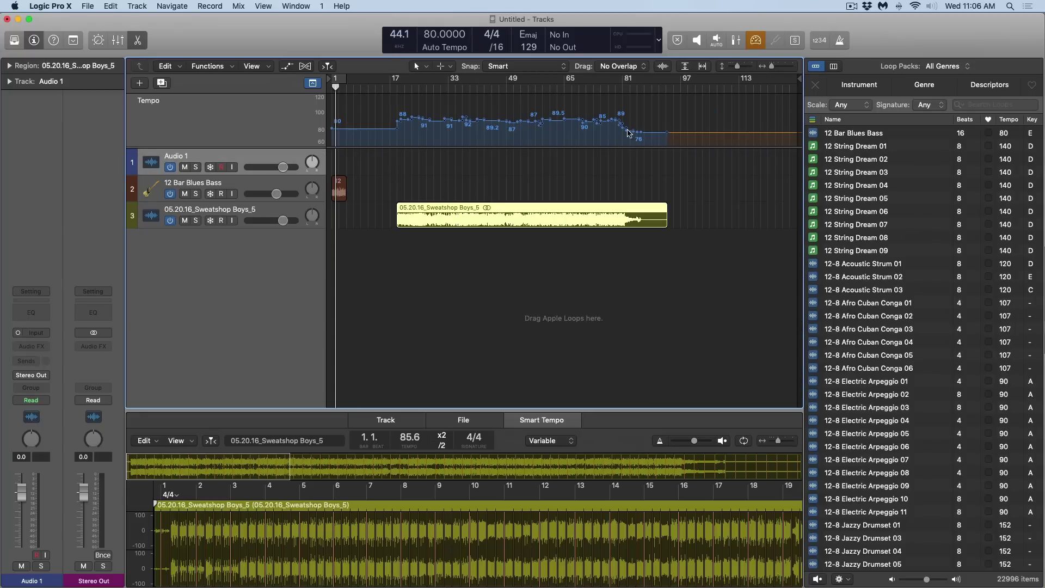
pyautogui.moveTo(375, 184); pyautogui.dragTo(788, 263)
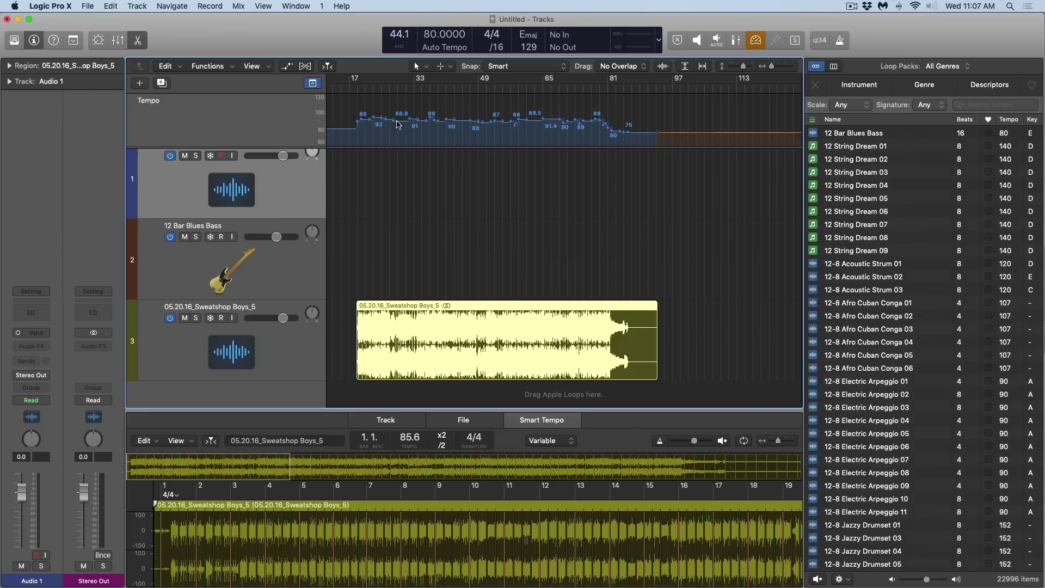
# Step: Enable Flex and the metronome, then play the mix from bar 20
pyautogui.keyDown('ctrl'); pyautogui.keyDown('alt'); pyautogui.click(436, 127); pyautogui.keyUp('alt'); pyautogui.keyUp('ctrl')
pyautogui.press('super+f')
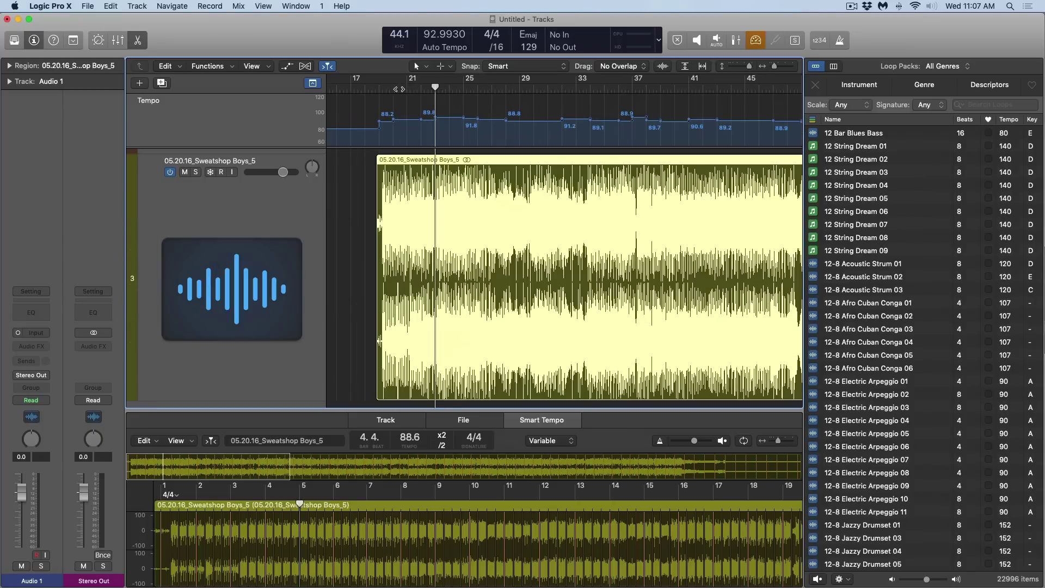
pyautogui.click(394, 89)
pyautogui.press('k')
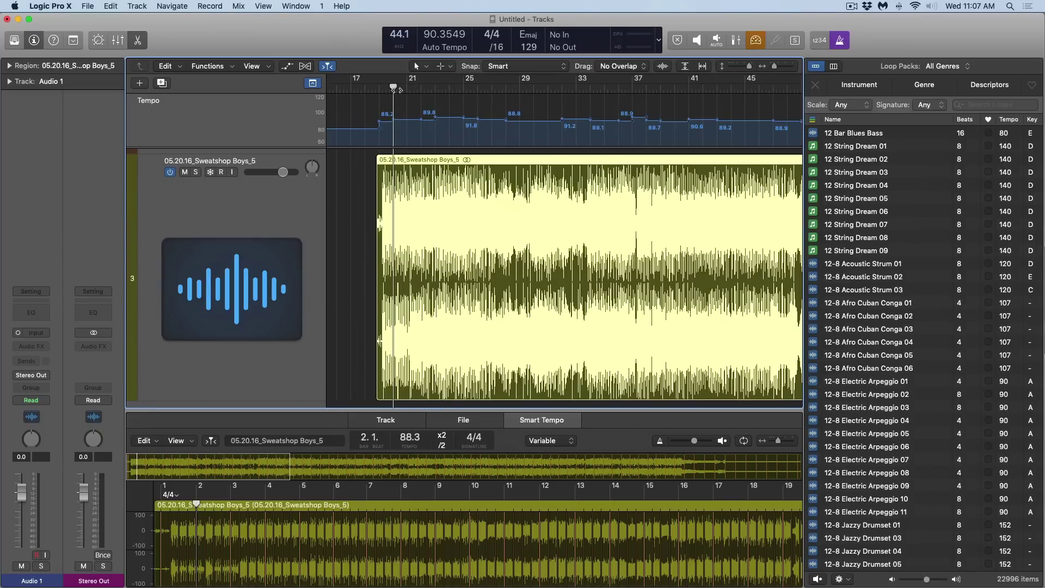
pyautogui.press('space')
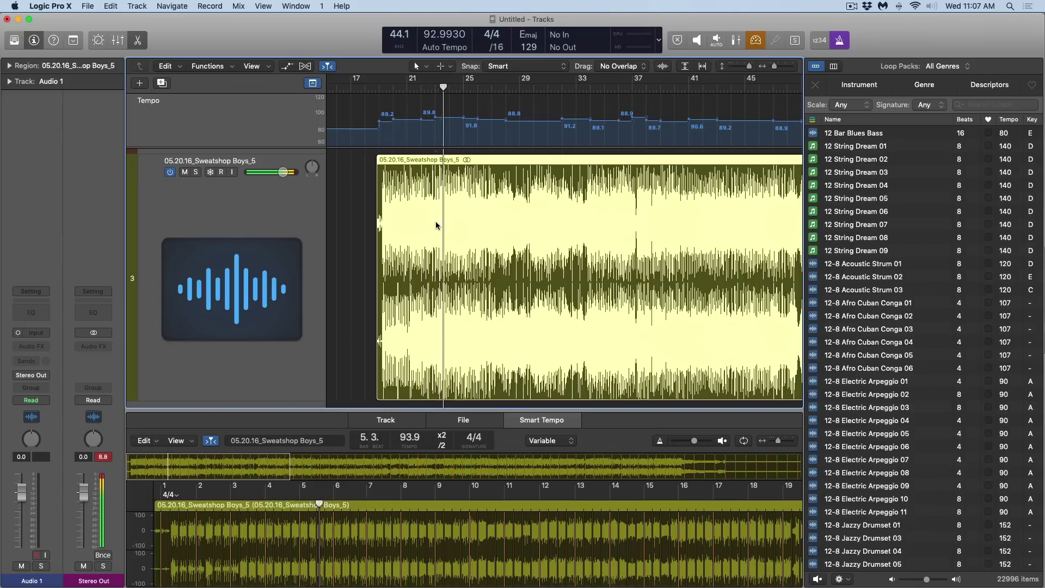
# Step: Replace the project, unsaved, with a new one holding a single Audio 1 track
pyautogui.press('z')
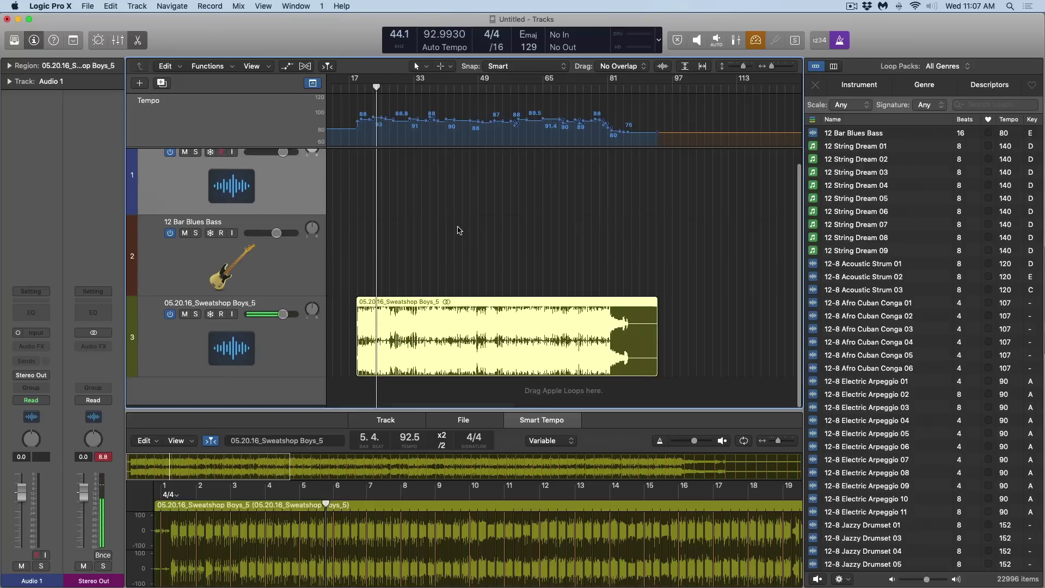
pyautogui.click(91, 6)
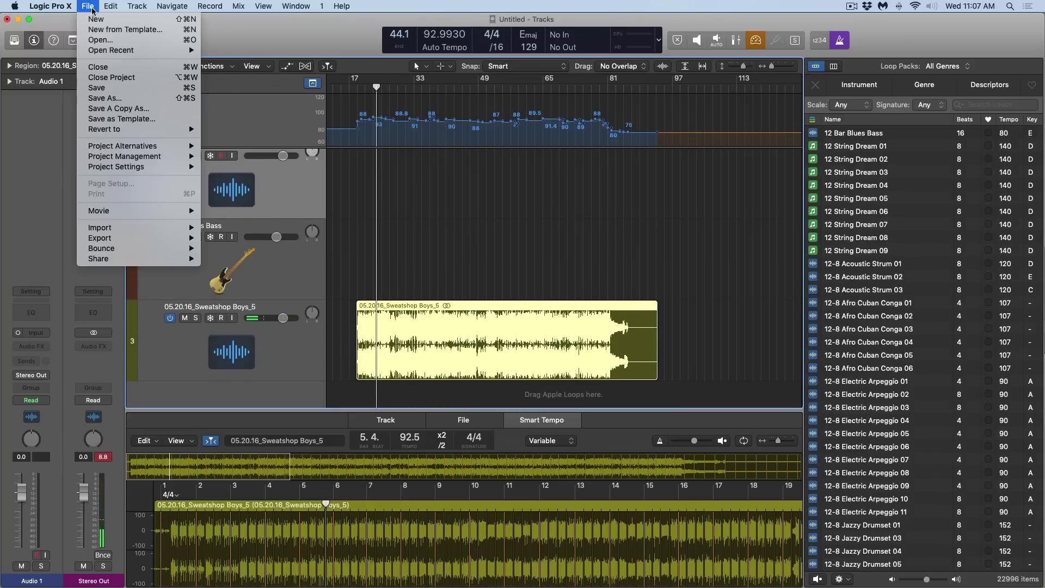
pyautogui.click(100, 20)
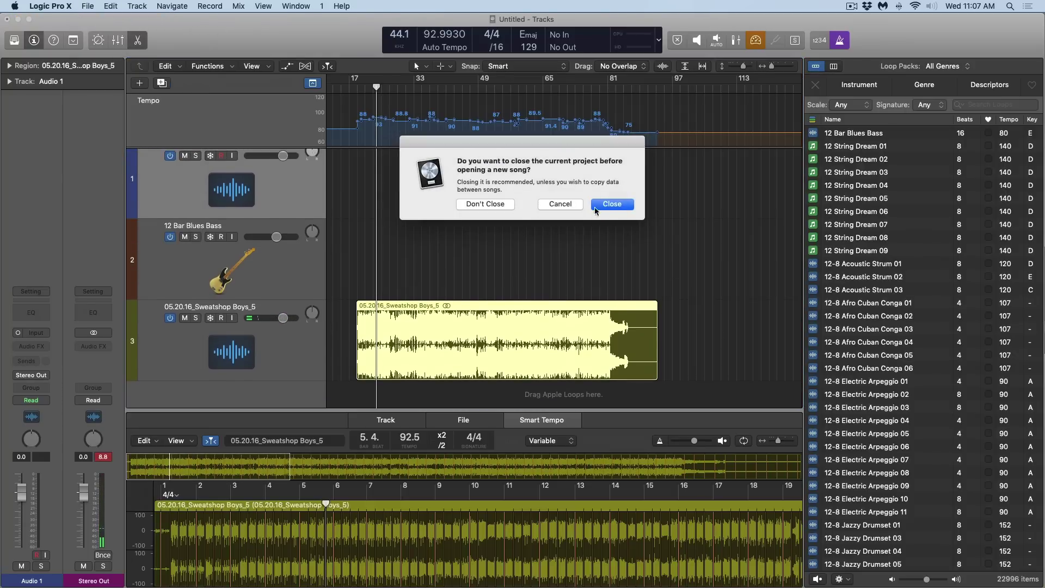
pyautogui.click(599, 209)
pyautogui.click(485, 207)
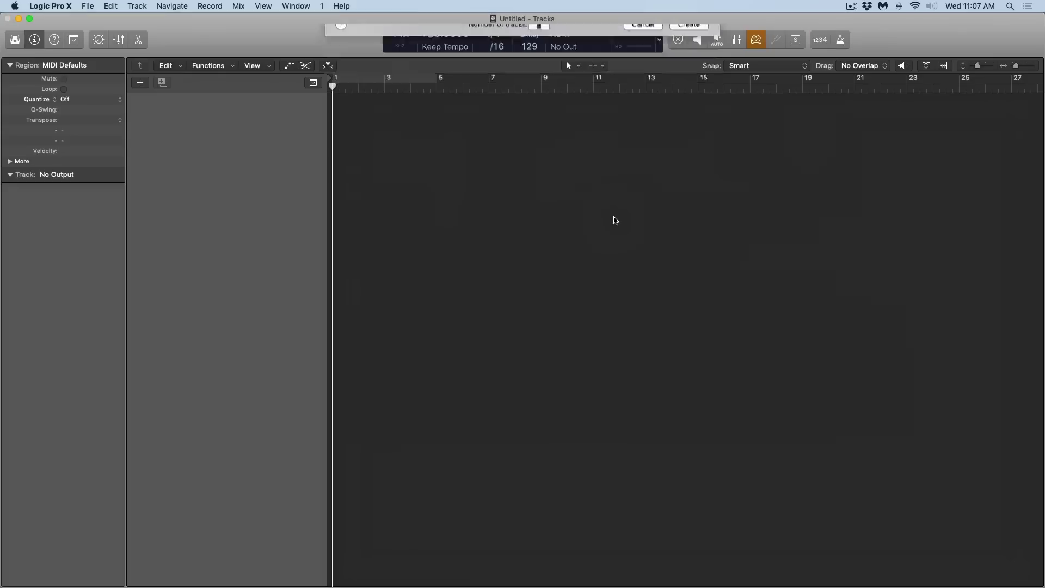
pyautogui.click(689, 222)
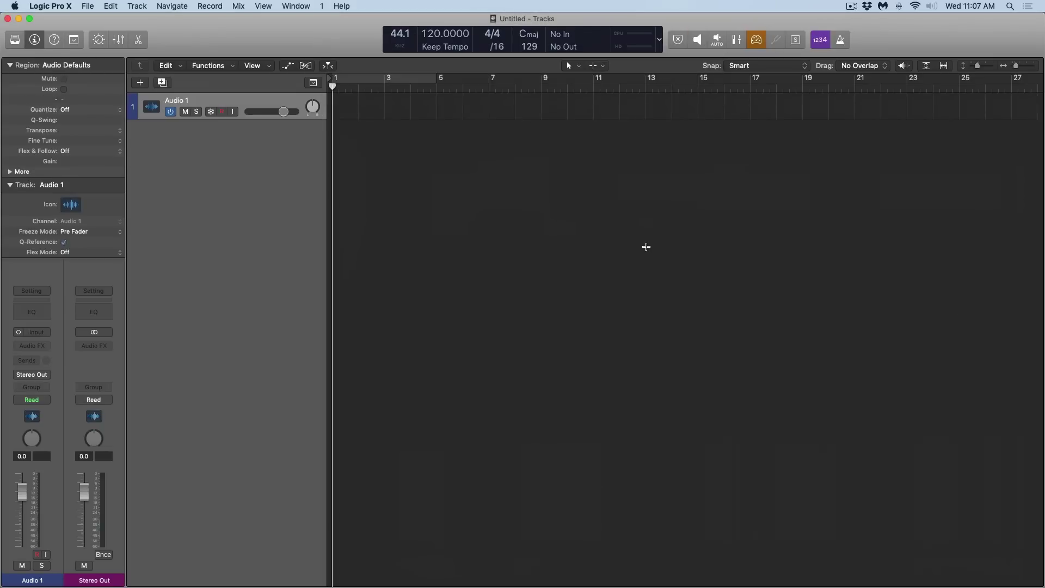
pyautogui.press('super+Tab')
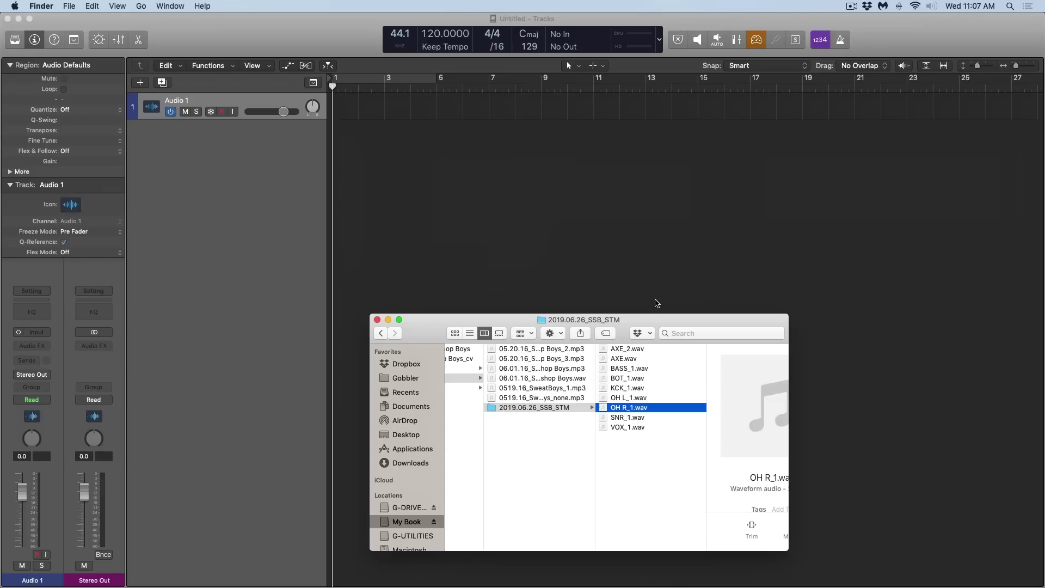
# Step: Select the five stems BOT_1.wav through SNR_1.wav in Finder
pyautogui.hotkey('shift', 'Down')
pyautogui.keyDown('shift'); pyautogui.click(641, 379); pyautogui.keyUp('shift')
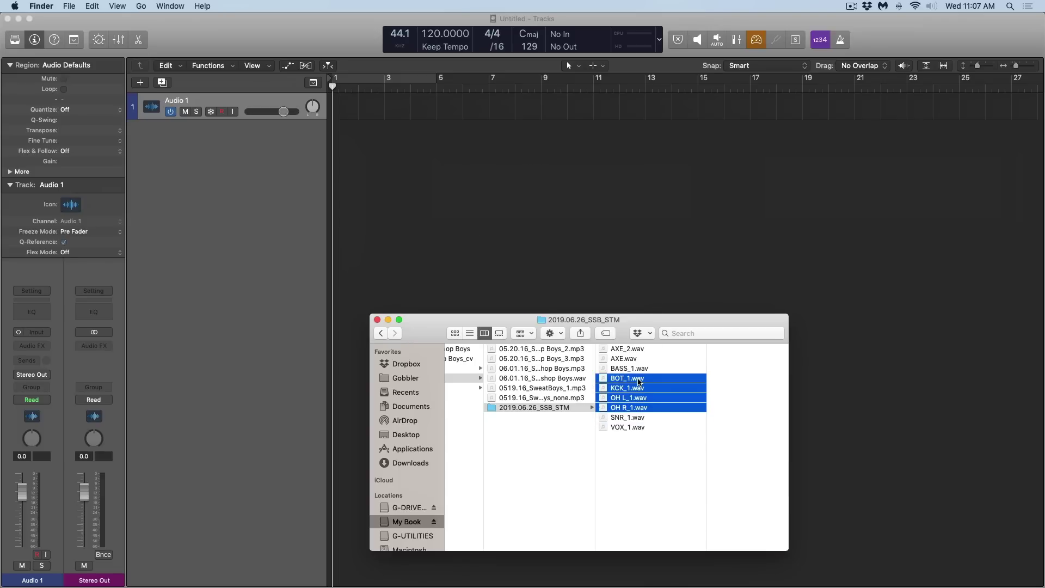
pyautogui.keyDown('shift'); pyautogui.click(643, 418); pyautogui.keyUp('shift')
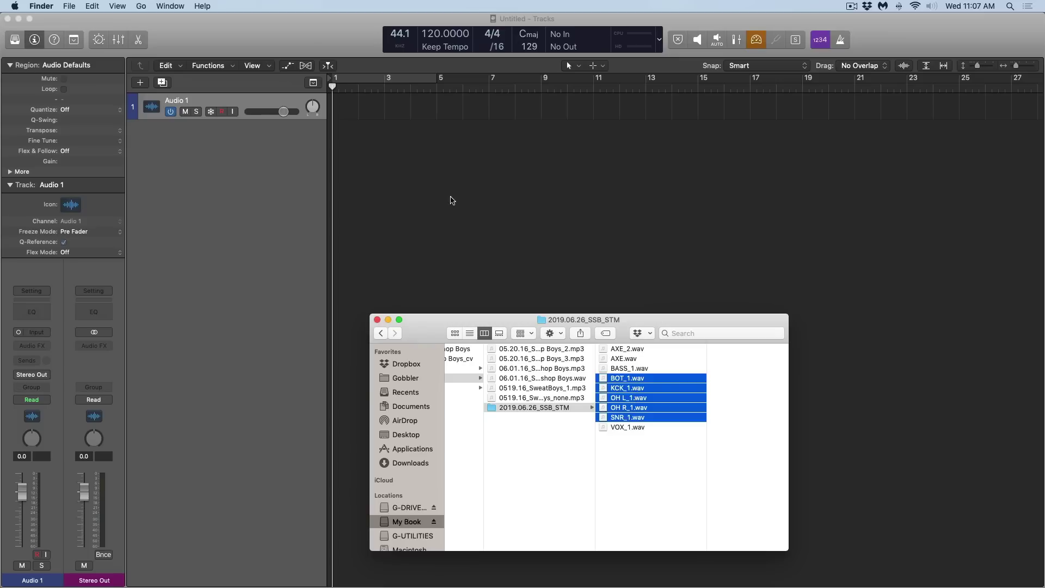
pyautogui.click(451, 200)
# Step: Set tempo mode to Auto and add BOT_1 through SNR_1 on new tracks 2–6
pyautogui.click(444, 46)
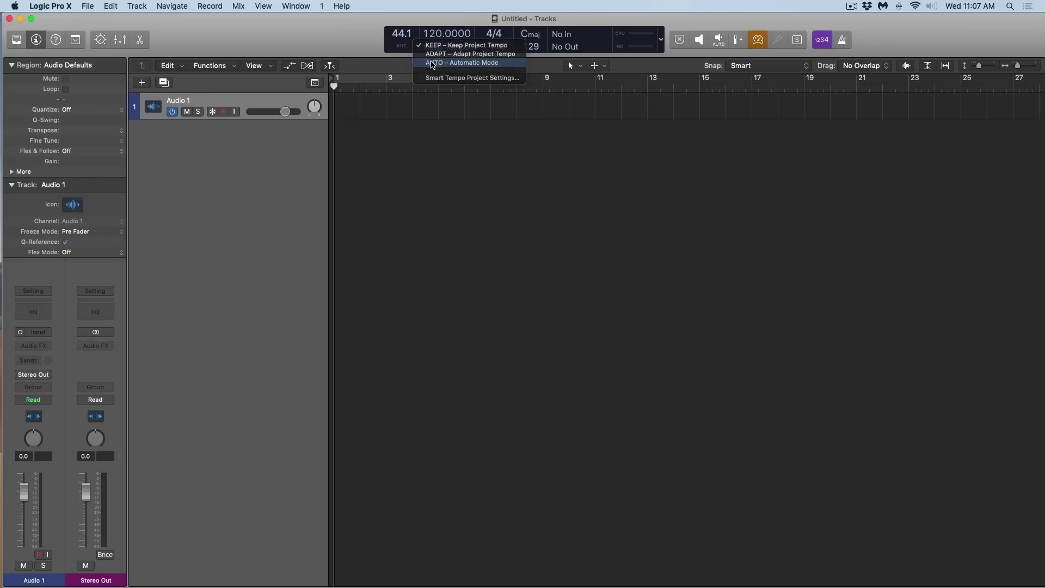
pyautogui.click(433, 64)
pyautogui.press('super+Tab')
pyautogui.moveTo(627, 407); pyautogui.dragTo(359, 202)
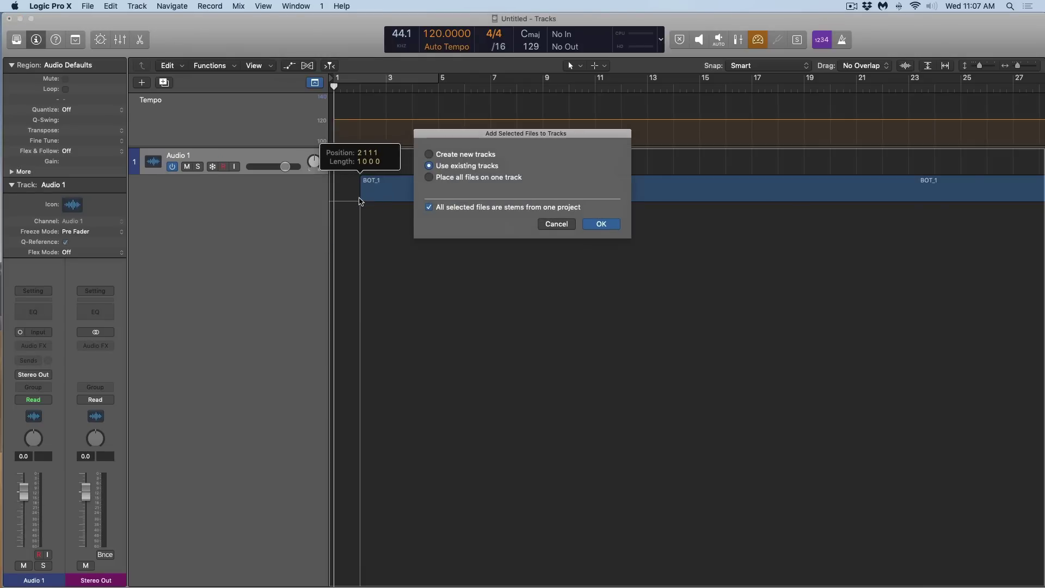
pyautogui.click(441, 154)
pyautogui.click(592, 224)
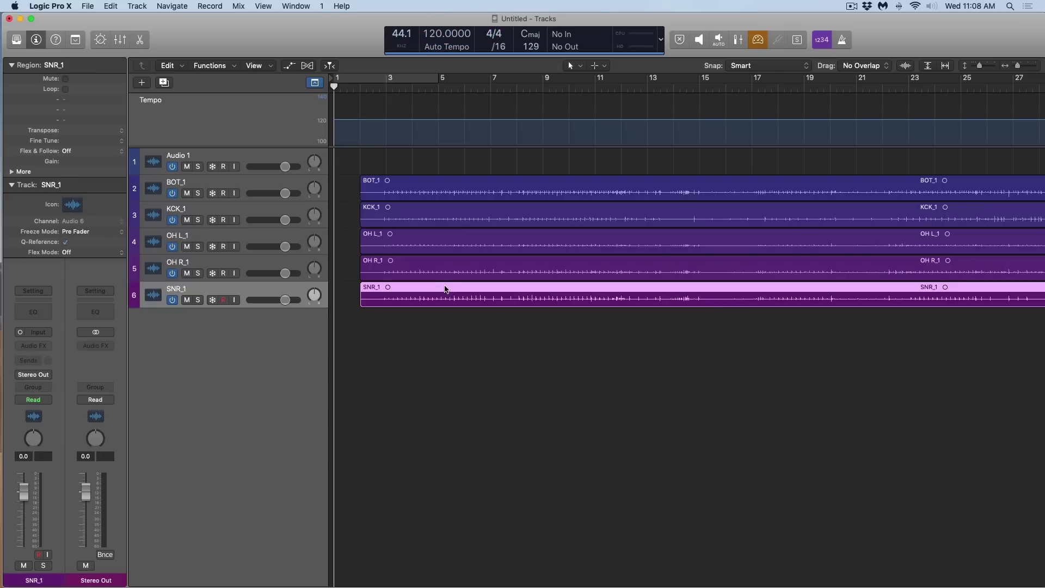
# Step: Analyse the OH R_1 region in the Smart Tempo editor for a tempo near 88 BPM
pyautogui.press('z')
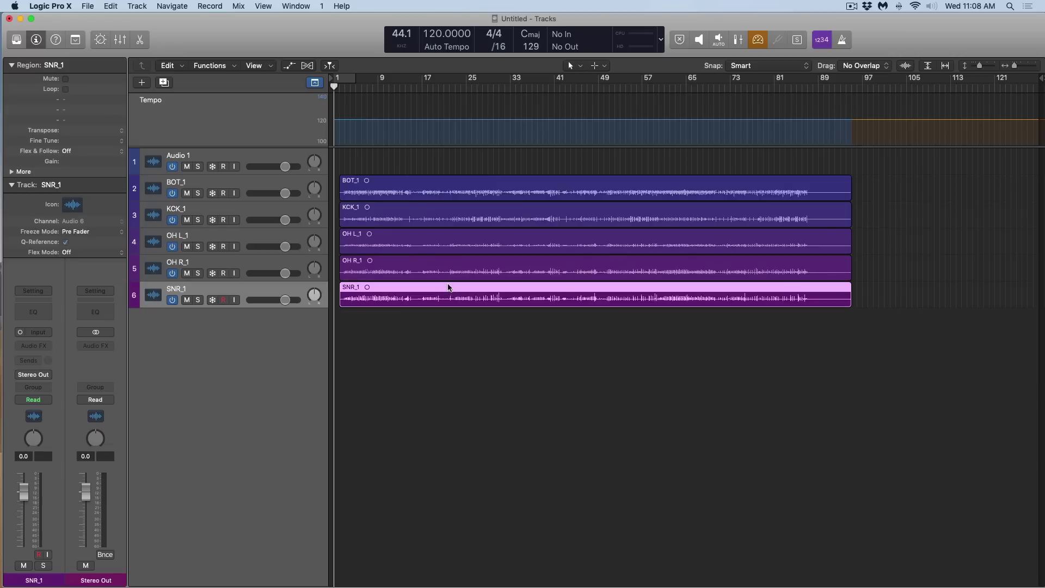
pyautogui.click(419, 270)
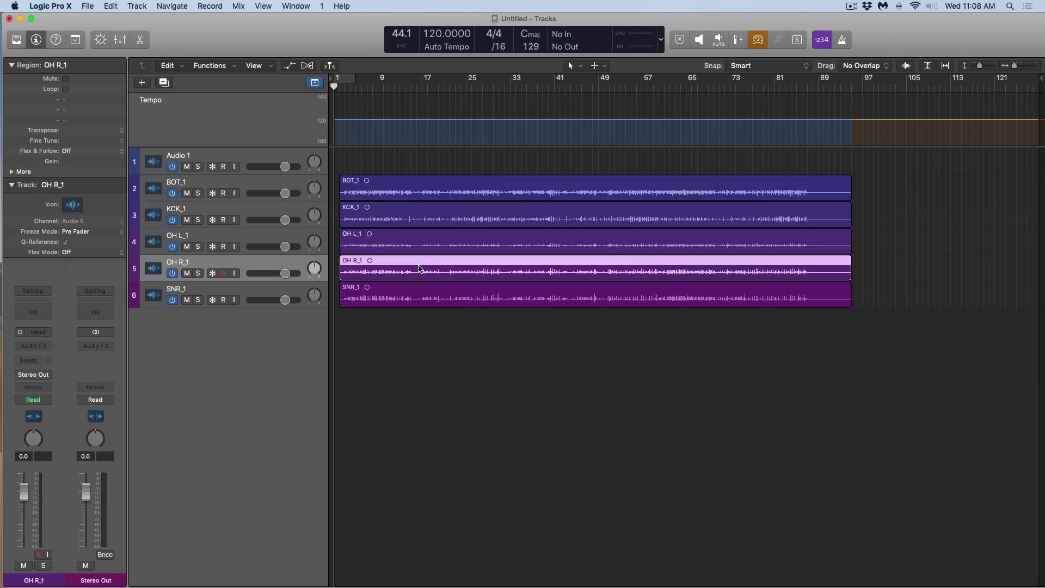
pyautogui.doubleClick(419, 268)
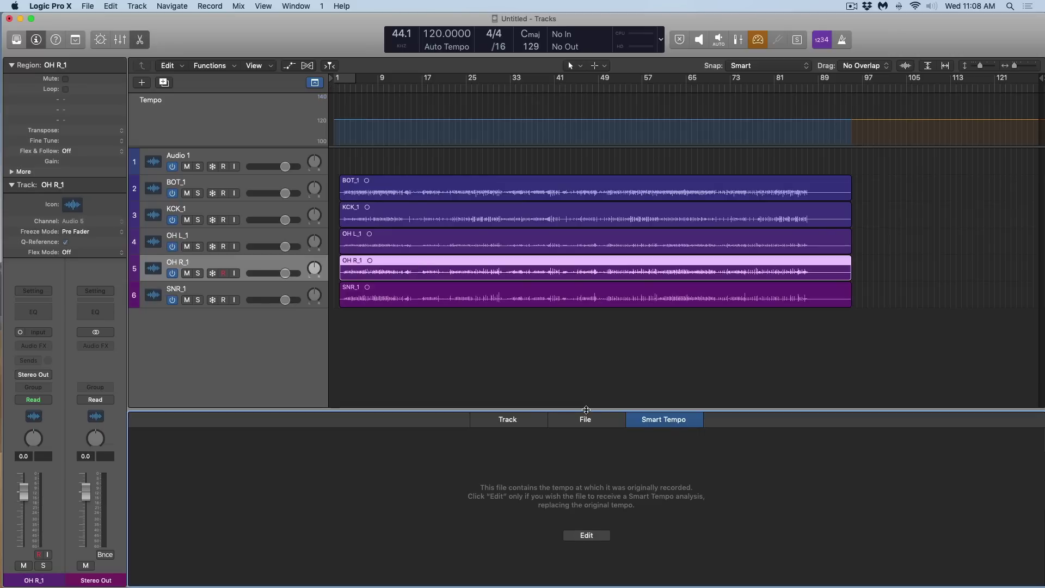
pyautogui.moveTo(585, 418); pyautogui.dragTo(585, 161)
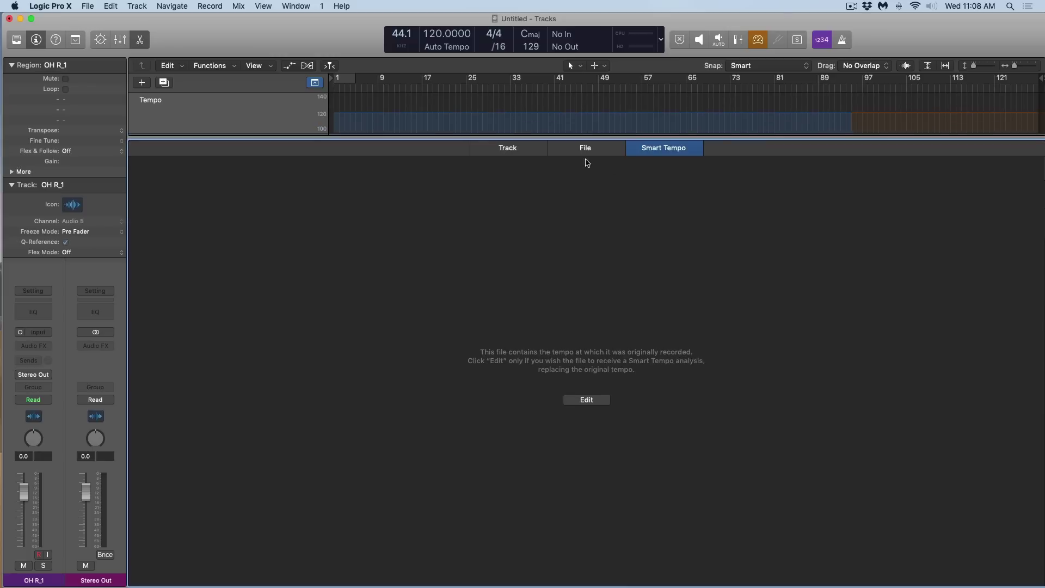
pyautogui.click(586, 400)
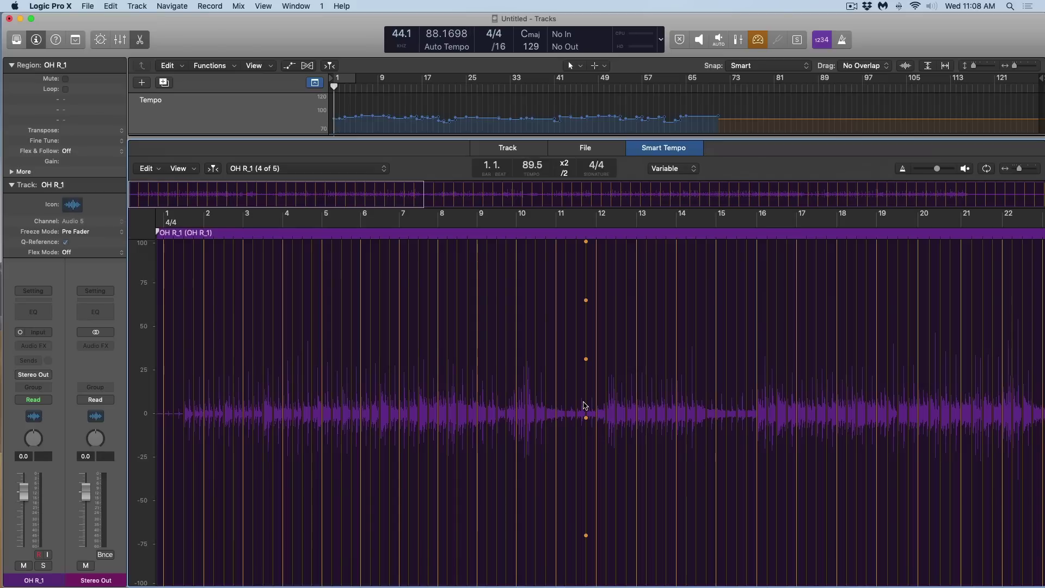
# Step: Play the drum stems from bar 5, then open OH R_1's Smart Tempo editor showing 89.5 BPM
pyautogui.press('e')
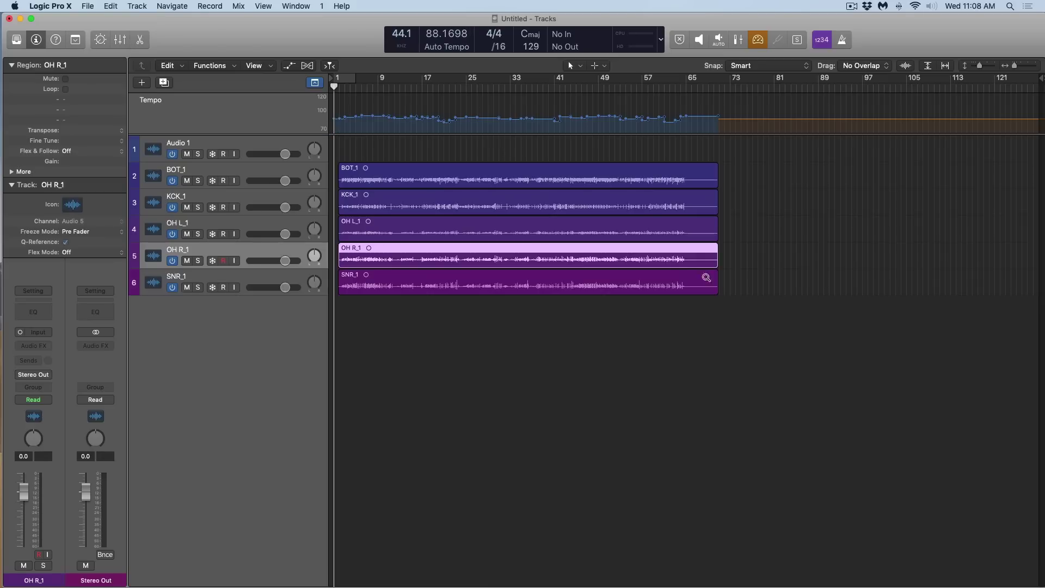
pyautogui.moveTo(741, 312); pyautogui.dragTo(357, 152)
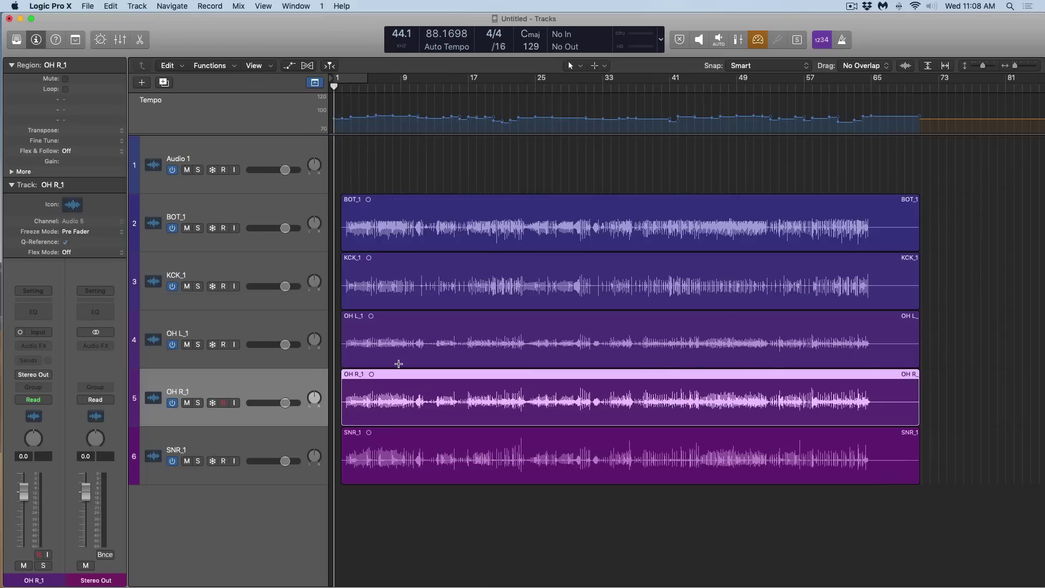
pyautogui.click(375, 89)
pyautogui.press('space')
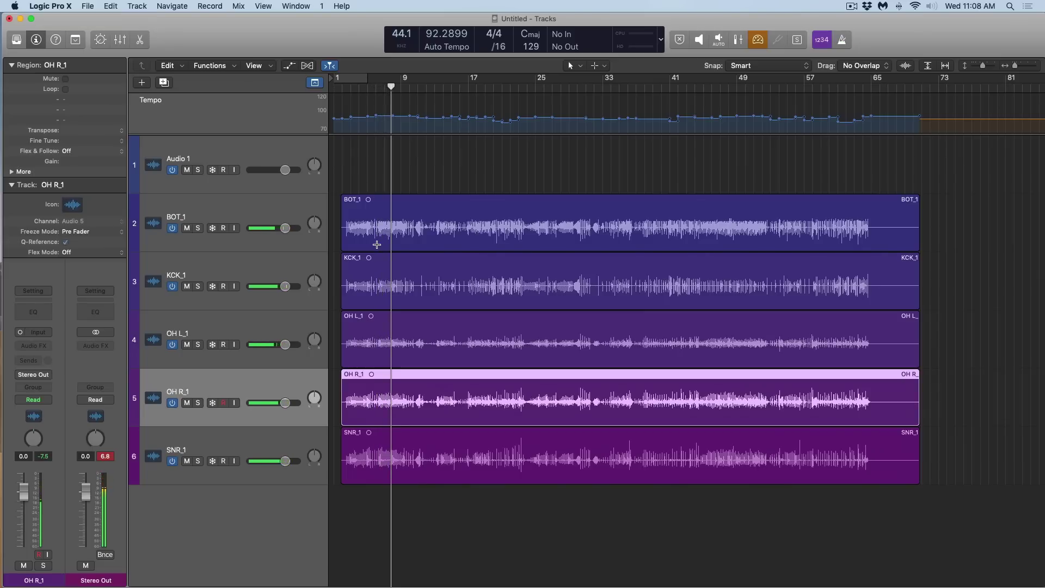
pyautogui.press('e')
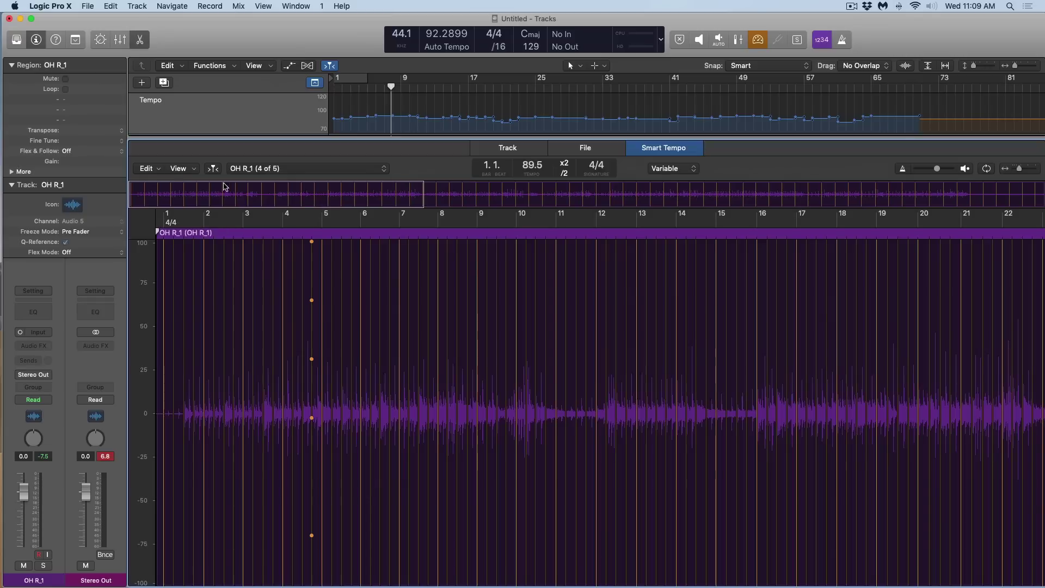
# Step: In the Smart Tempo multitrack set, untick OH L_1 from analysis, then cancel without applying
pyautogui.click(155, 169)
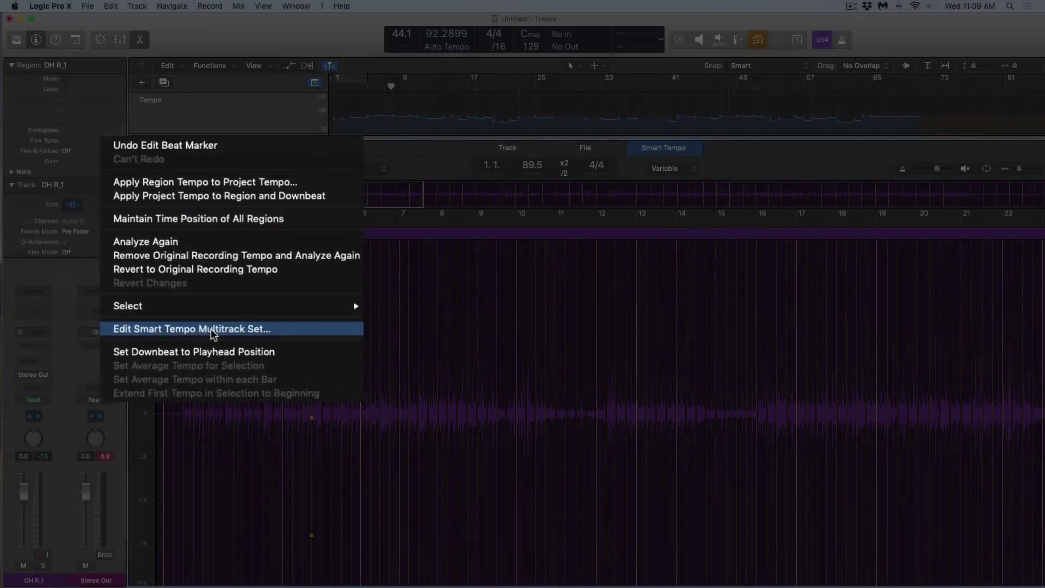
pyautogui.click(174, 323)
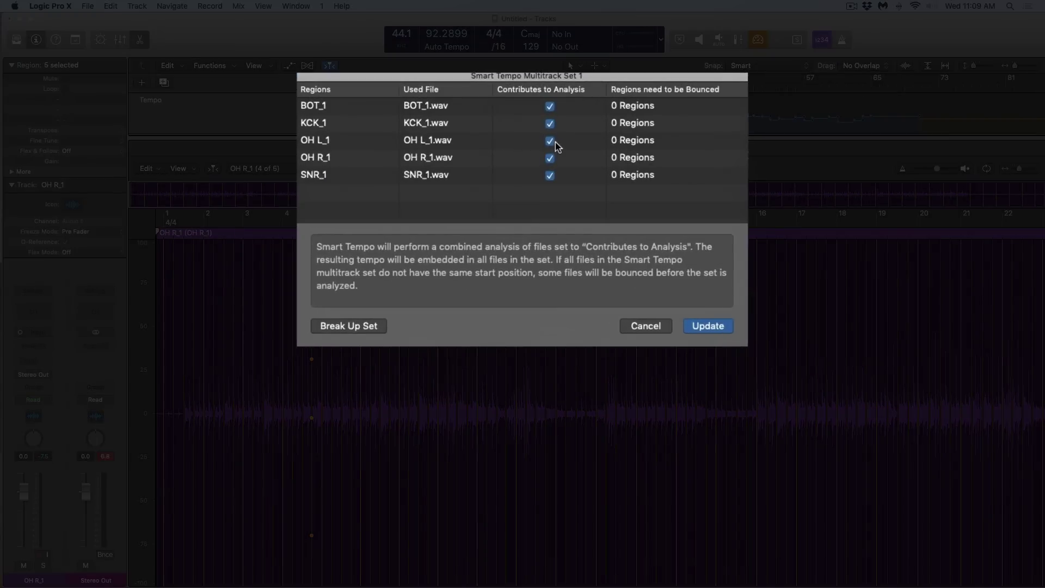
pyautogui.click(554, 142)
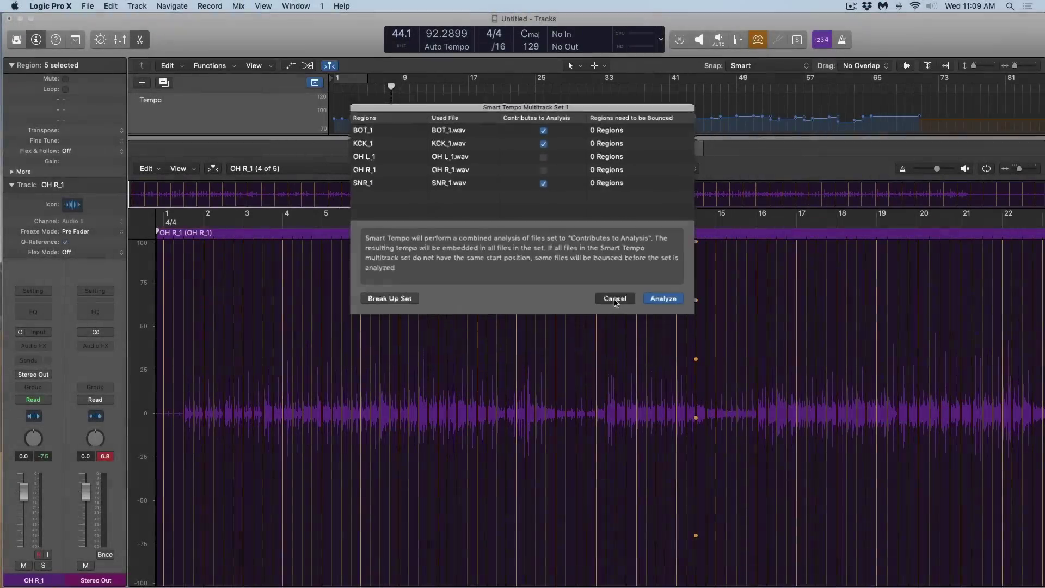
pyautogui.click(613, 299)
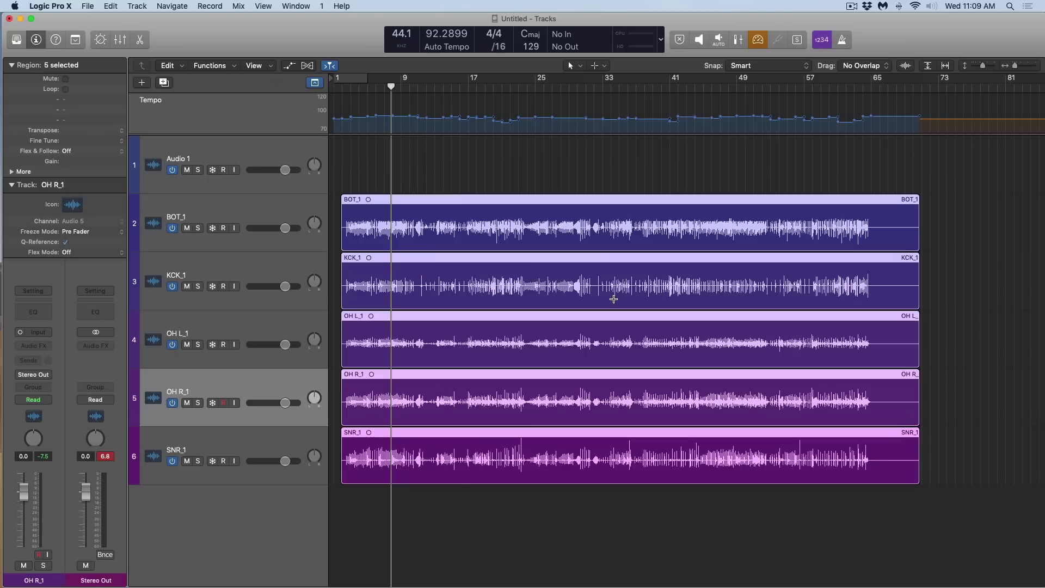
# Step: Put the five drum tracks in a new mixer group DRM with Editing (Selection) linked
pyautogui.click(246, 212)
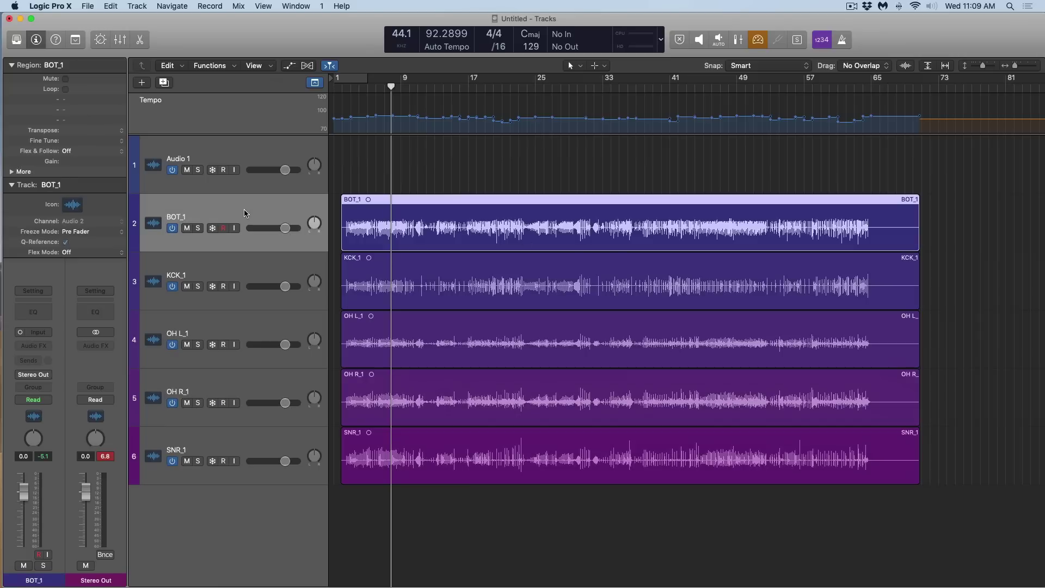
pyautogui.keyDown('shift'); pyautogui.click(274, 439); pyautogui.keyUp('shift')
pyautogui.press('x')
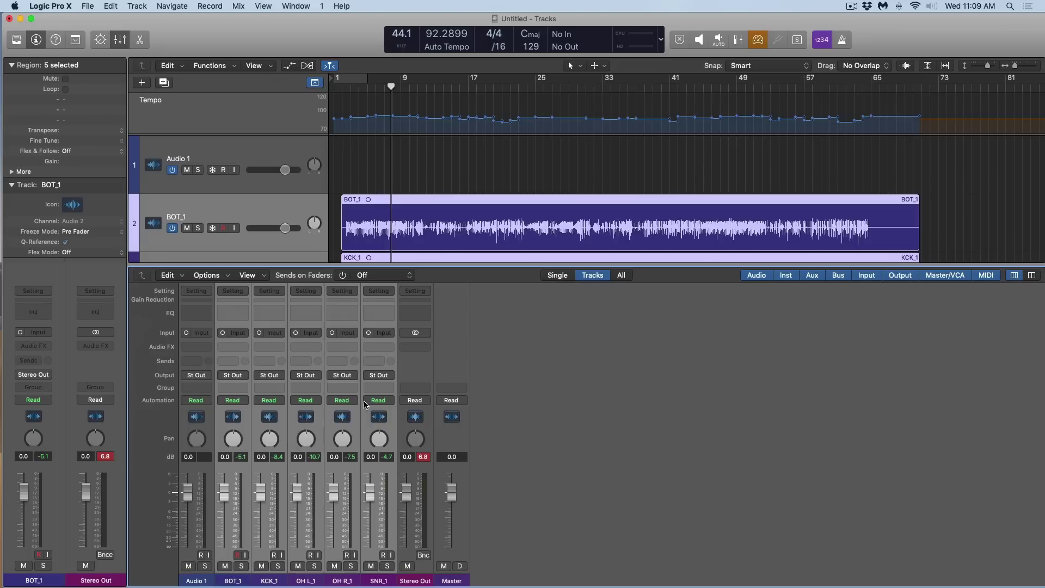
pyautogui.click(299, 387)
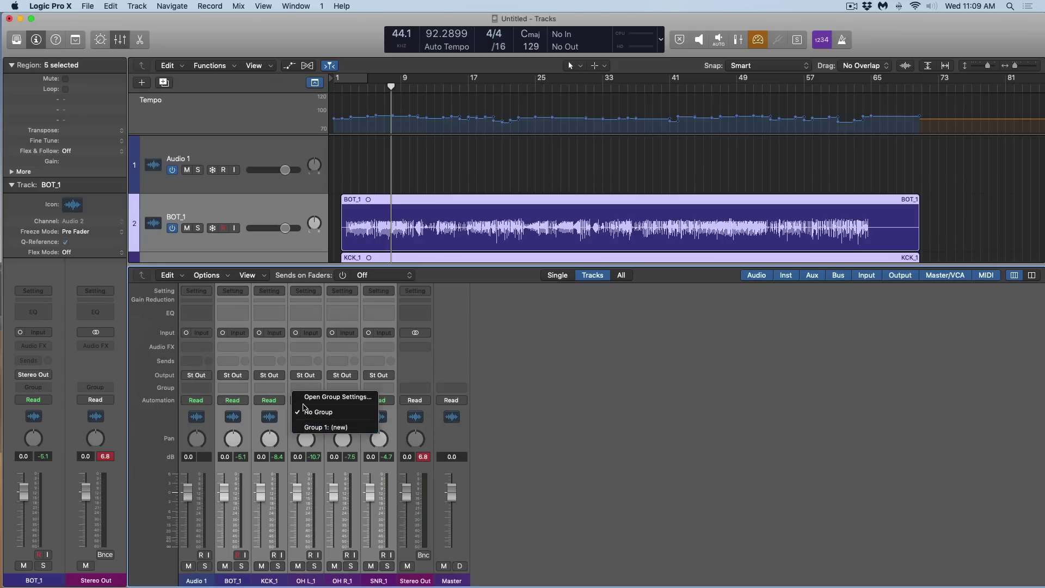
pyautogui.click(326, 427)
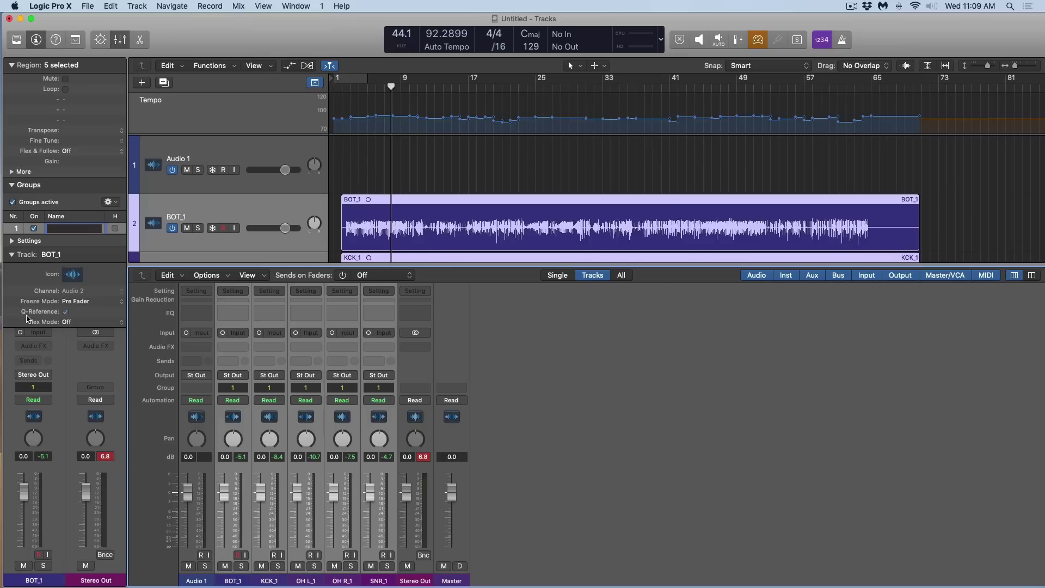
pyautogui.press('Return')
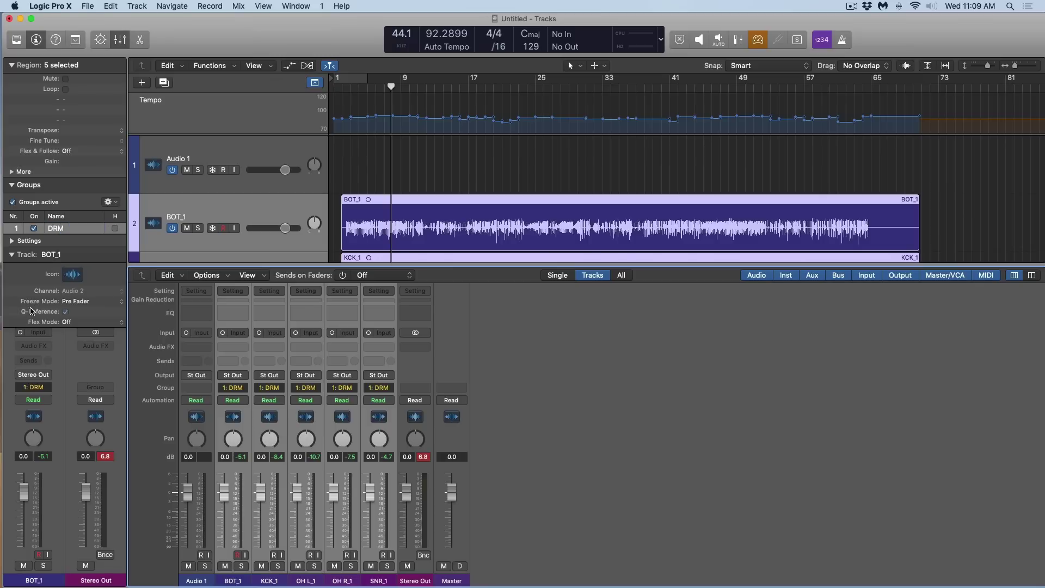
pyautogui.click(12, 242)
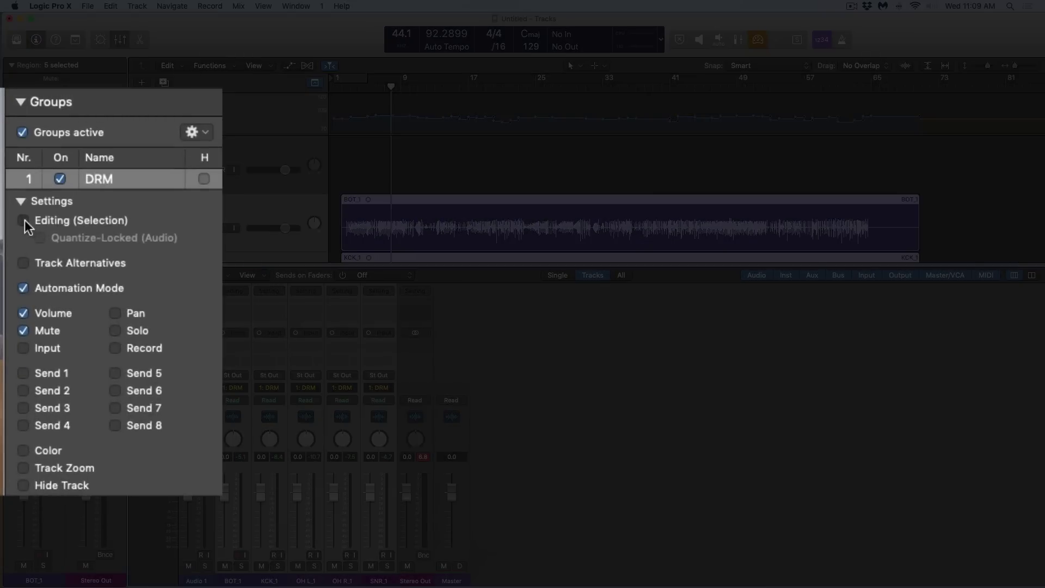
pyautogui.click(24, 220)
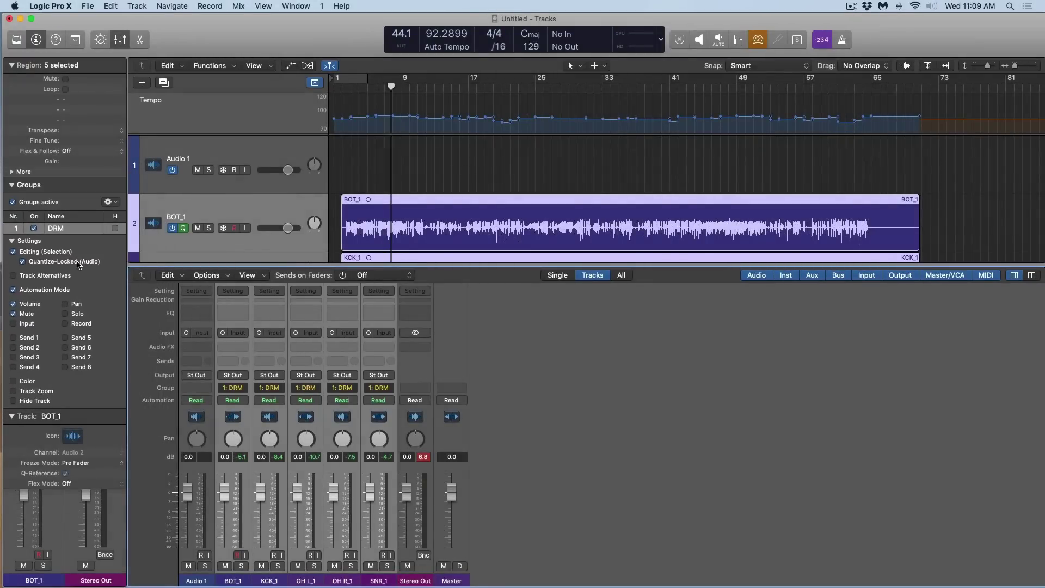
pyautogui.press('x')
# Step: Turn off the Q quantize reference on BOT_1, OH L_1 and OH R_1
pyautogui.click(213, 219)
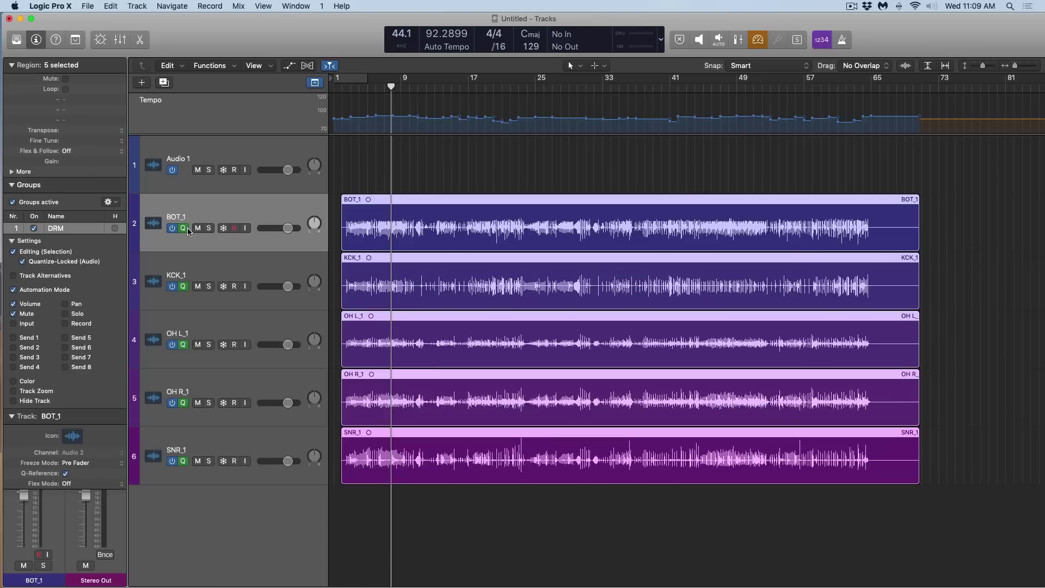
pyautogui.click(184, 228)
pyautogui.click(183, 345)
pyautogui.click(183, 403)
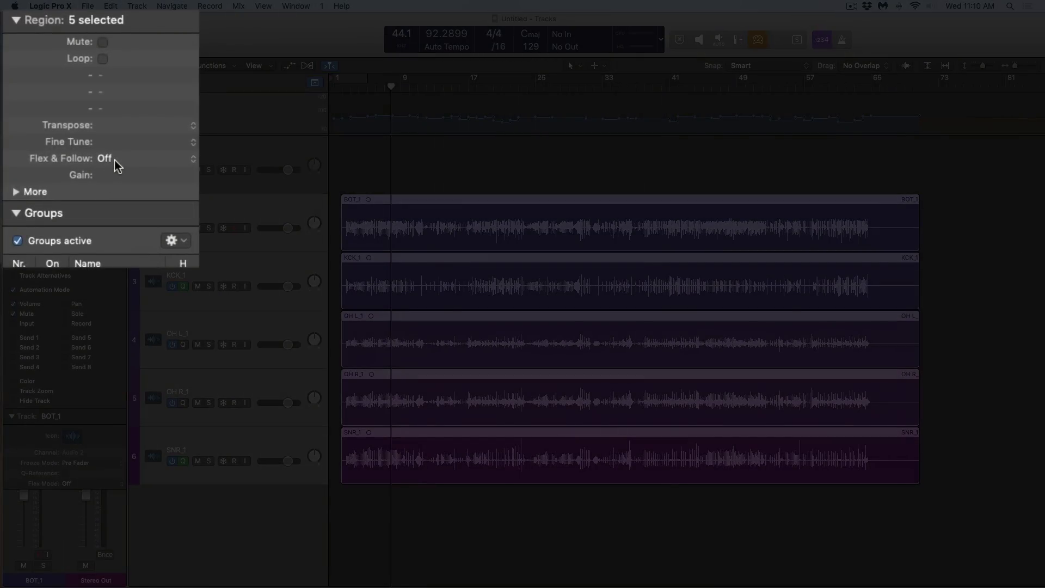
# Step: Set the regions' Flex & Follow to On + Align Bars and Beats and show Flex view
pyautogui.click(115, 163)
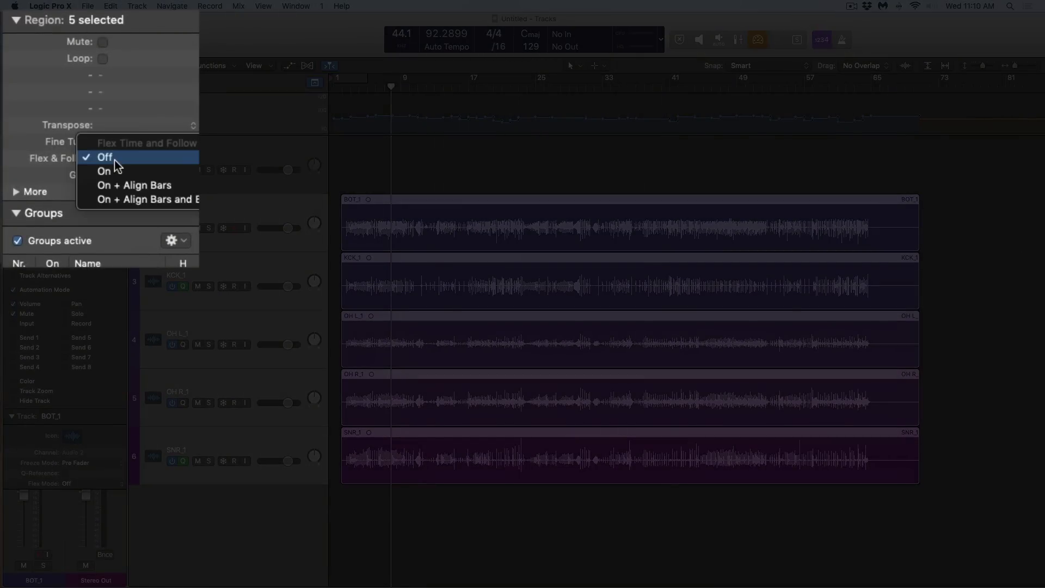
pyautogui.click(118, 198)
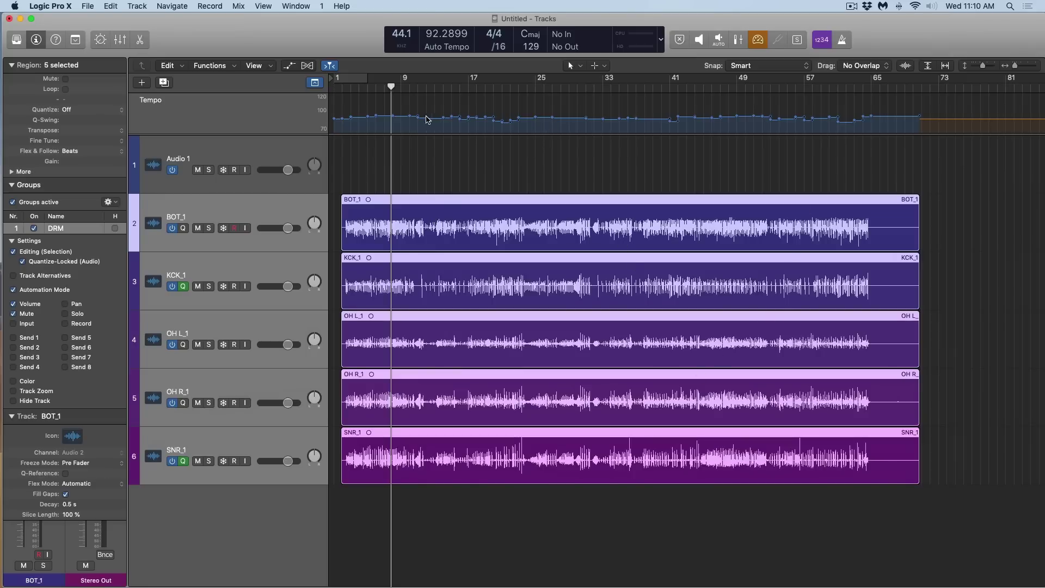
pyautogui.moveTo(352, 202); pyautogui.dragTo(590, 408)
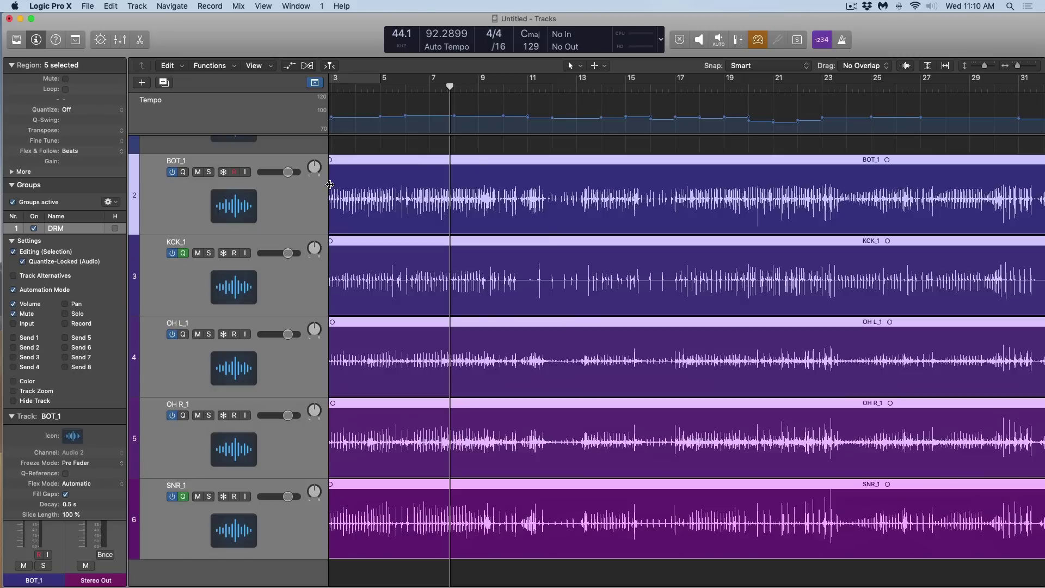
pyautogui.press('super+f')
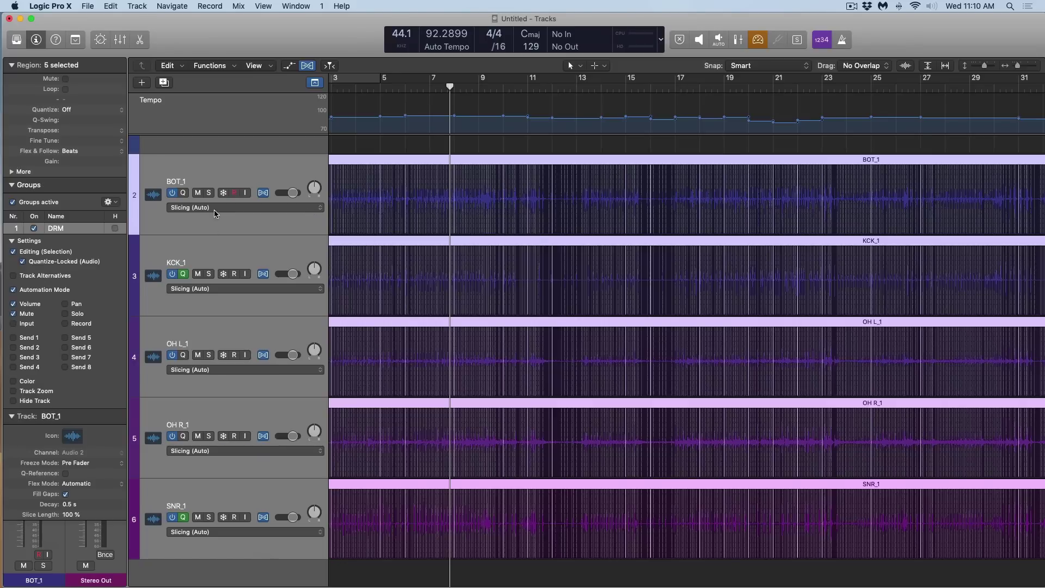
# Step: Fit all drum regions in view, deselect them, turn on the metronome, and play briefly
pyautogui.press('z')
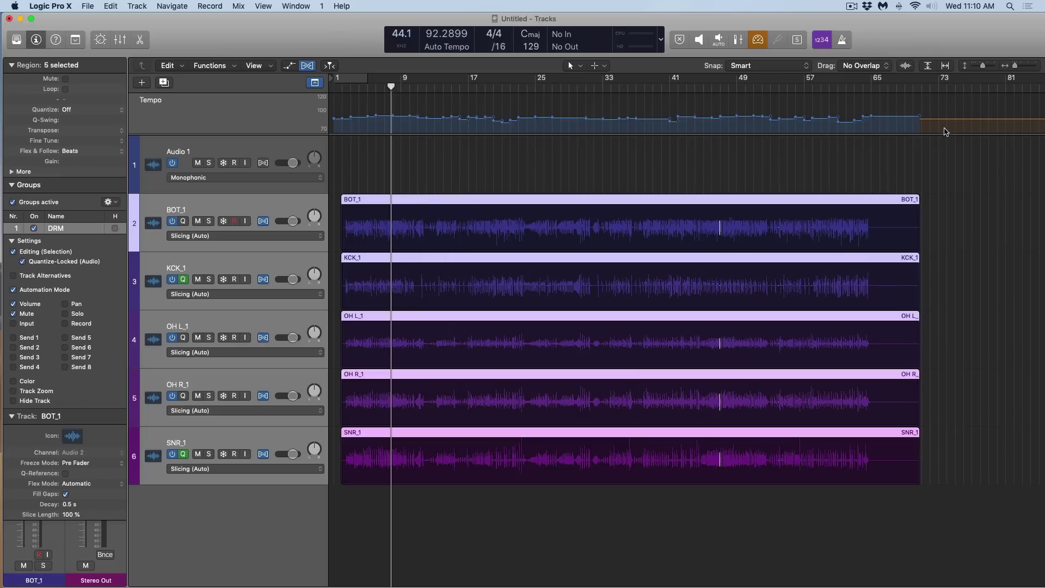
pyautogui.click(539, 115)
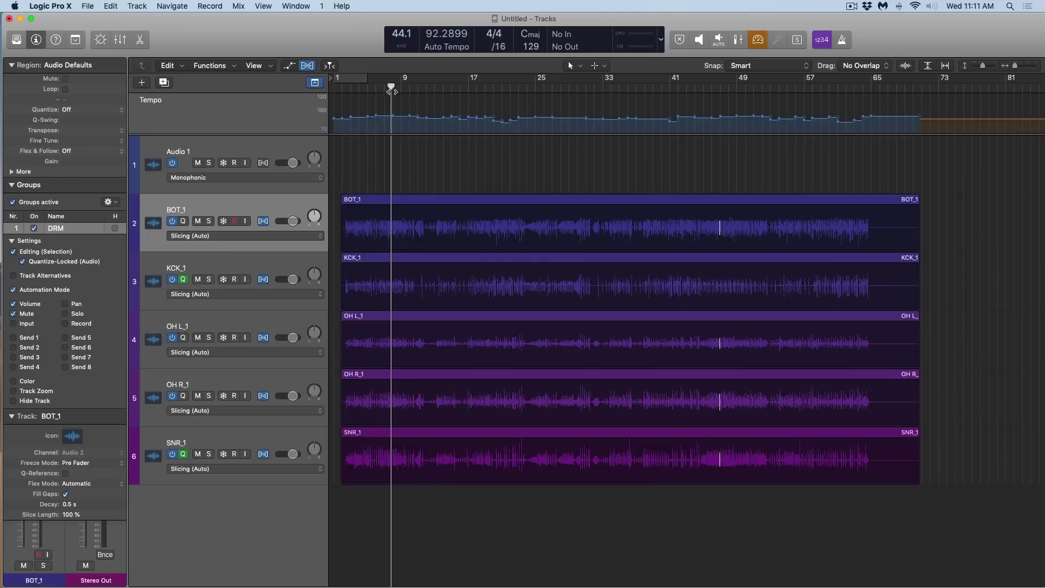
pyautogui.press('k')
pyautogui.press('space')
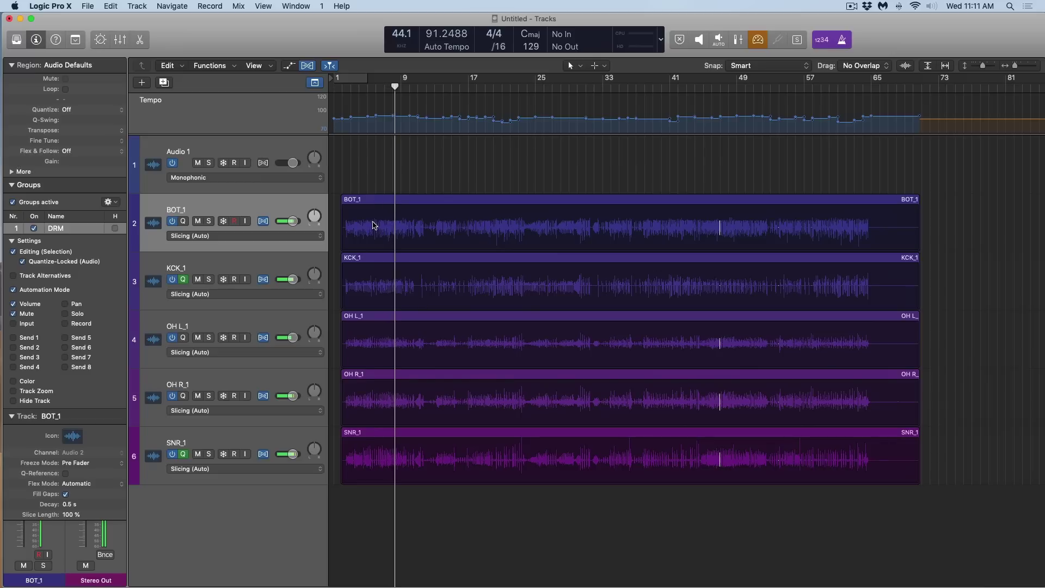
pyautogui.press('space')
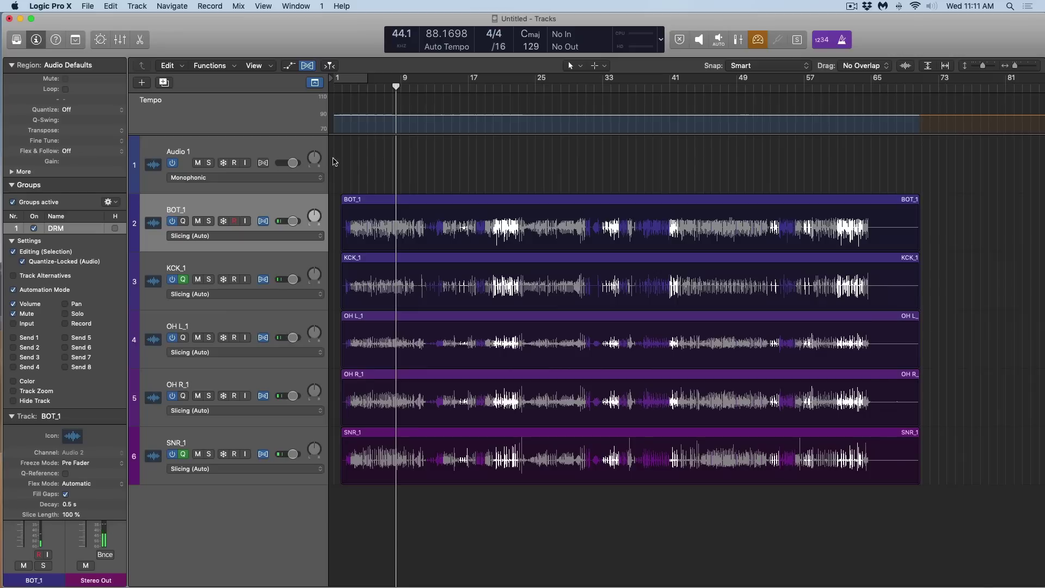
# Step: Set the project tempo to 90 BPM
pyautogui.doubleClick(430, 36)
pyautogui.write('90')
pyautogui.press('Return')
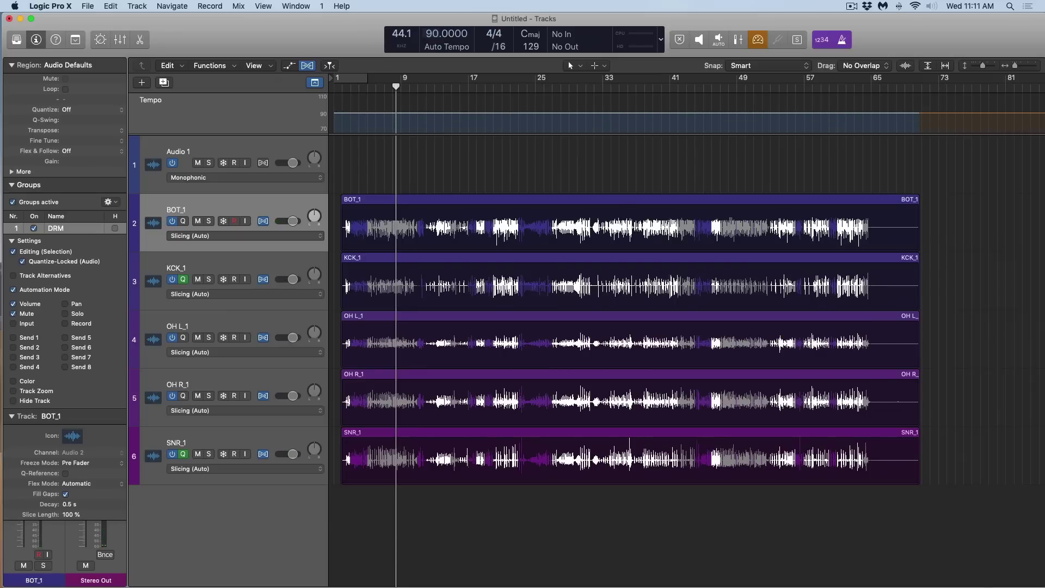
# Step: Play the stretched drum stems with flex view toggled, then zoom in on bars 37–41
pyautogui.moveTo(348, 205); pyautogui.dragTo(474, 487)
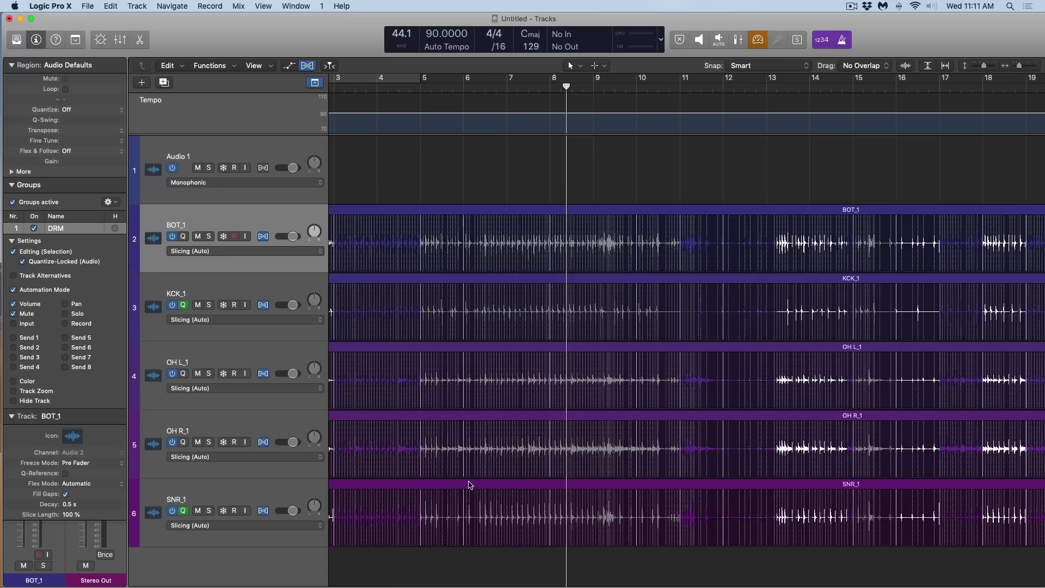
pyautogui.moveTo(459, 215); pyautogui.dragTo(634, 566)
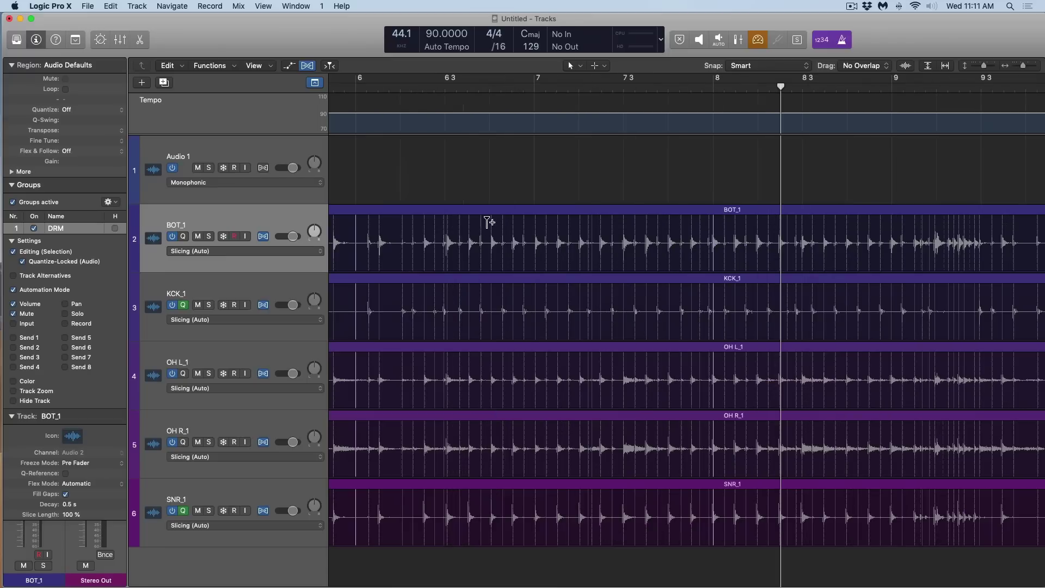
pyautogui.keyDown('ctrl'); pyautogui.keyDown('alt'); pyautogui.click(494, 245); pyautogui.keyUp('alt'); pyautogui.keyUp('ctrl')
pyautogui.keyDown('ctrl'); pyautogui.keyDown('alt'); pyautogui.click(494, 245); pyautogui.keyUp('alt'); pyautogui.keyUp('ctrl')
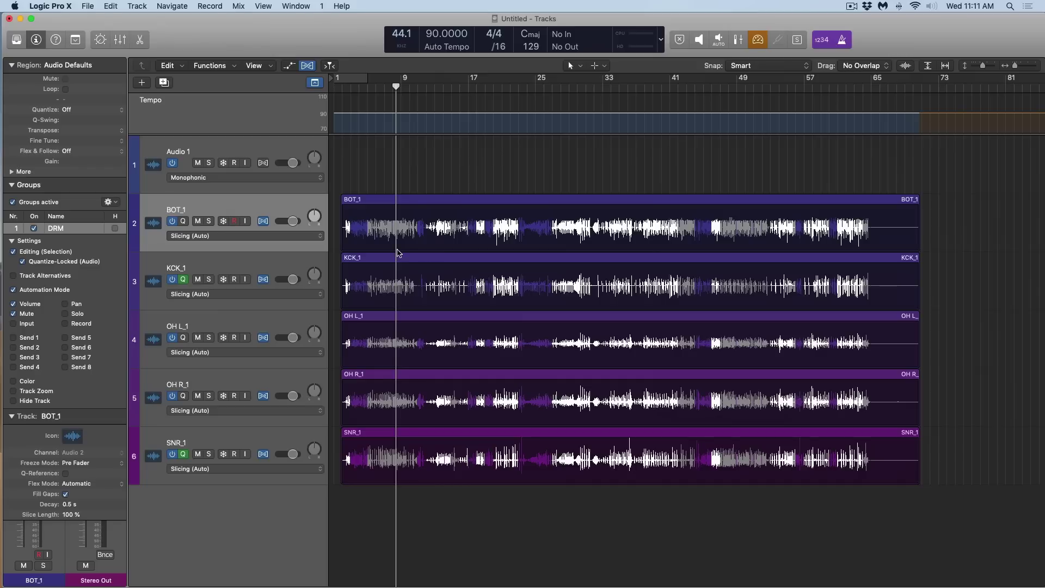
pyautogui.press('super+f')
pyautogui.press('space')
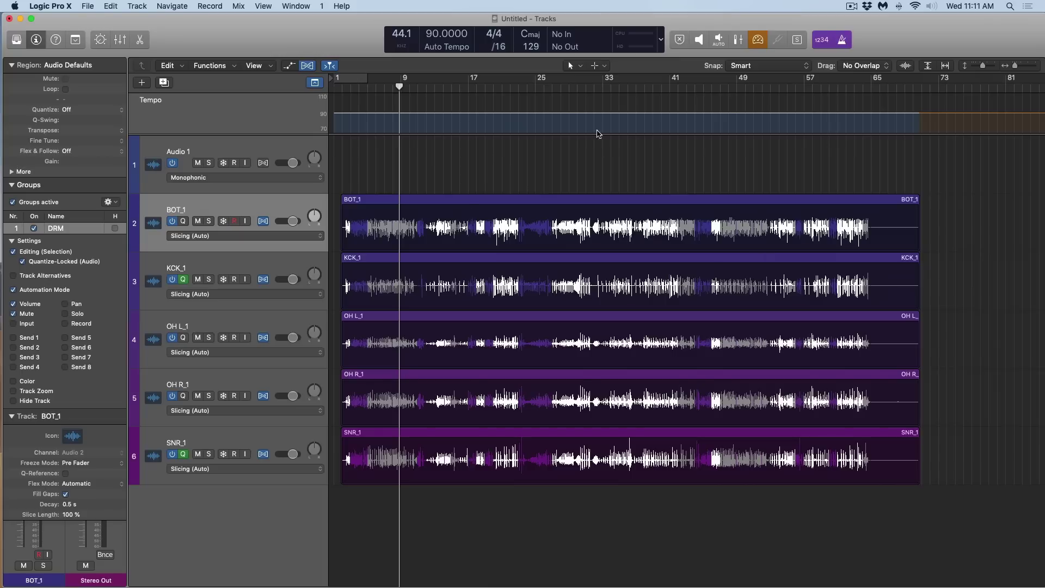
pyautogui.moveTo(641, 206); pyautogui.dragTo(701, 386)
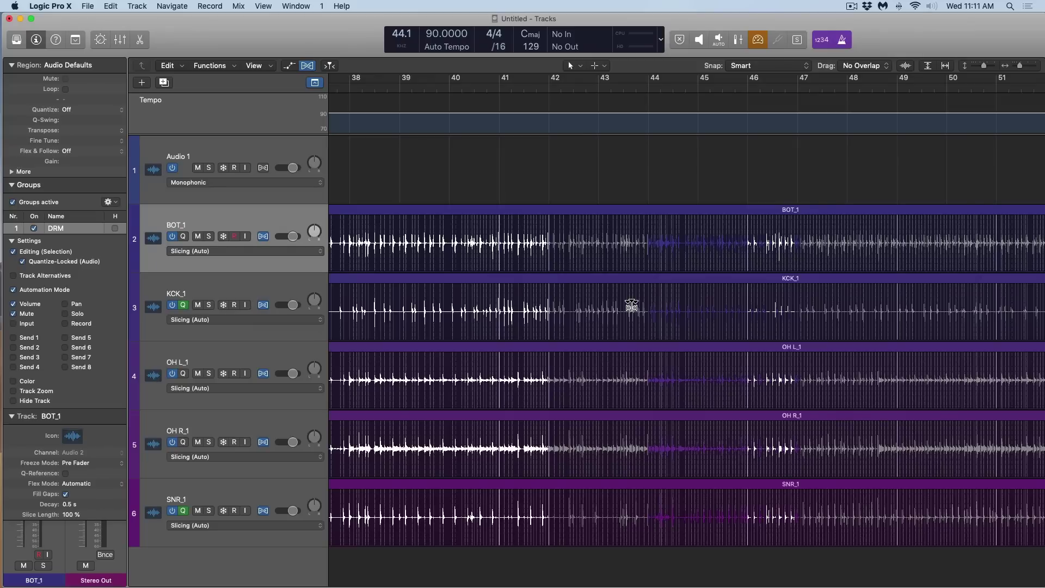
# Step: Play from just after bar 42, zooming on tracks 2–5, then fit all six tracks again
pyautogui.click(548, 89)
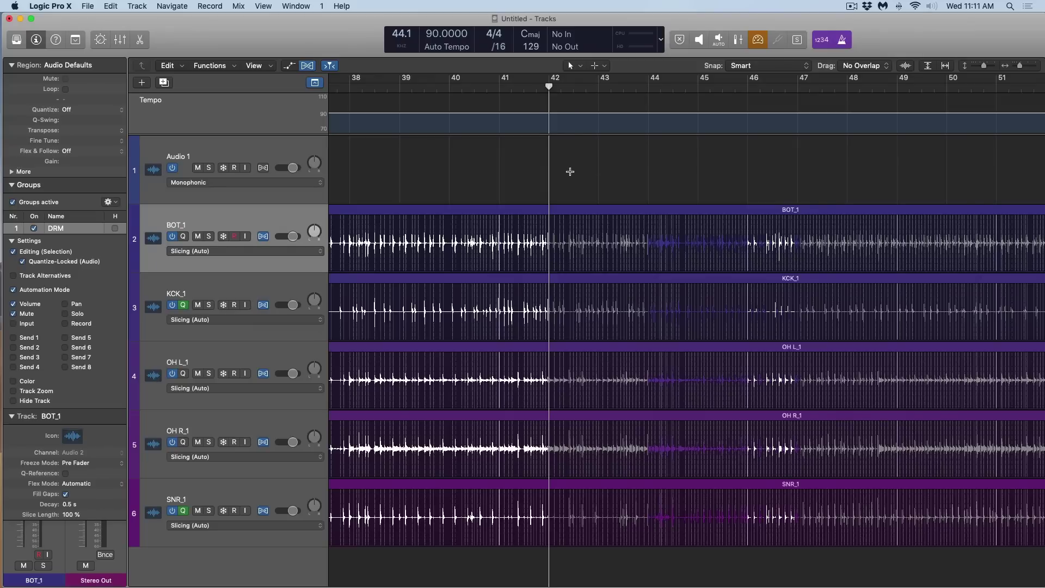
pyautogui.press('space')
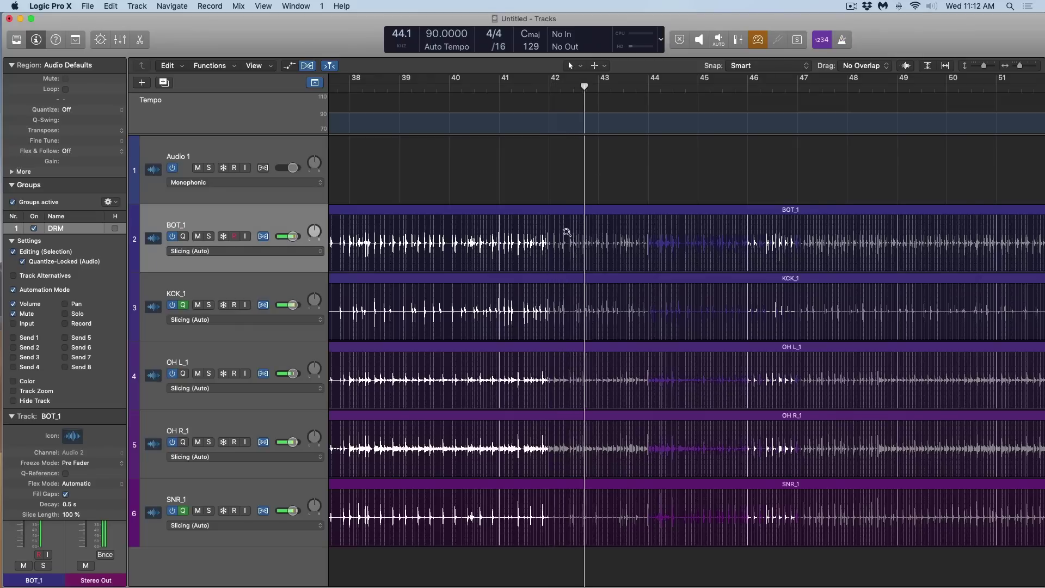
pyautogui.moveTo(567, 232); pyautogui.dragTo(699, 467)
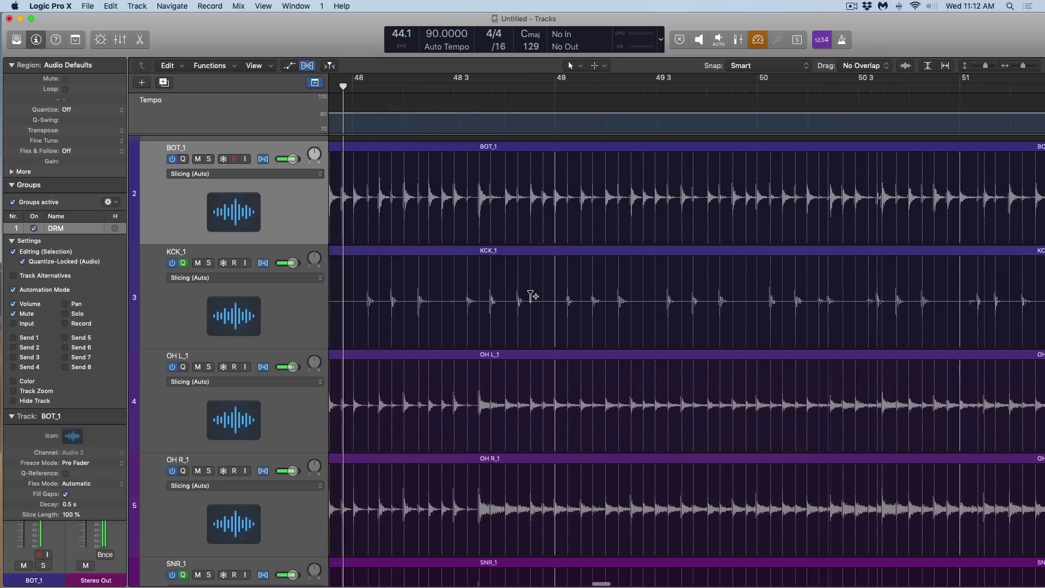
pyautogui.scroll(-3, 533, 296)
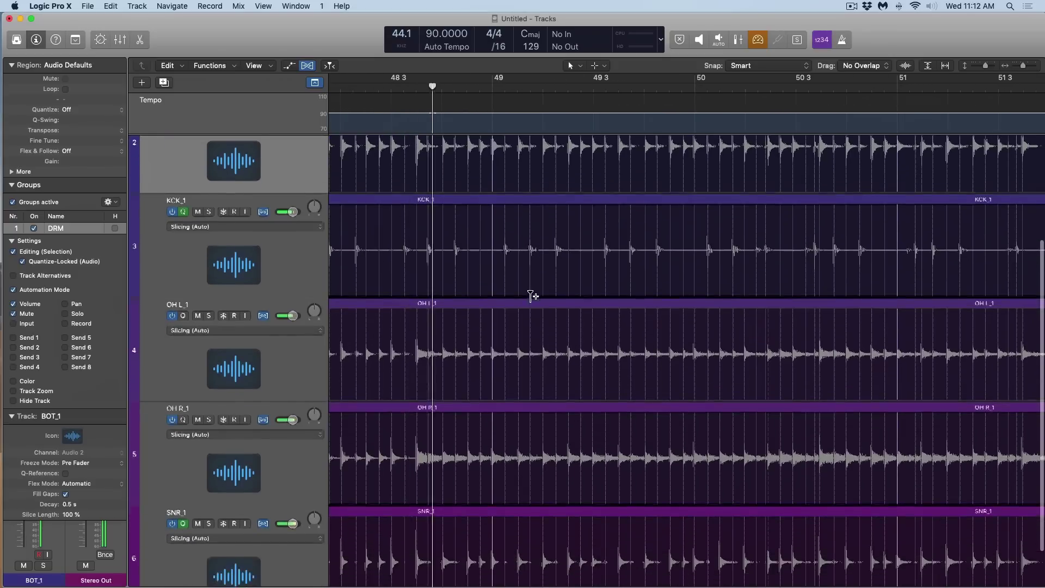
pyautogui.scroll(-1, 532, 295)
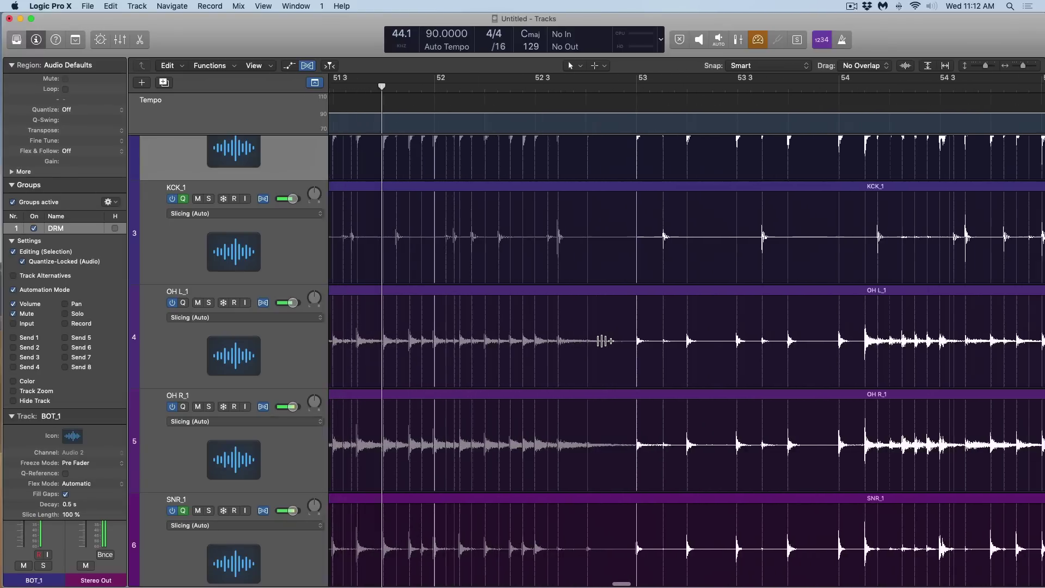
pyautogui.press('z')
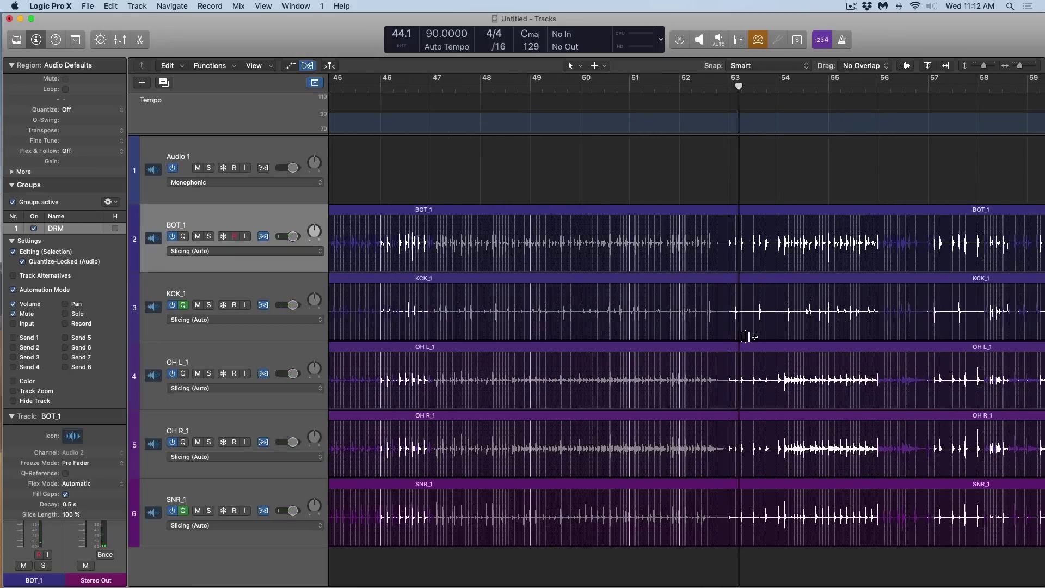
# Step: Make the Eraser the alternate tool, zoom on BOT_1 near bar 53, then zoom out fully
pyautogui.press('t')
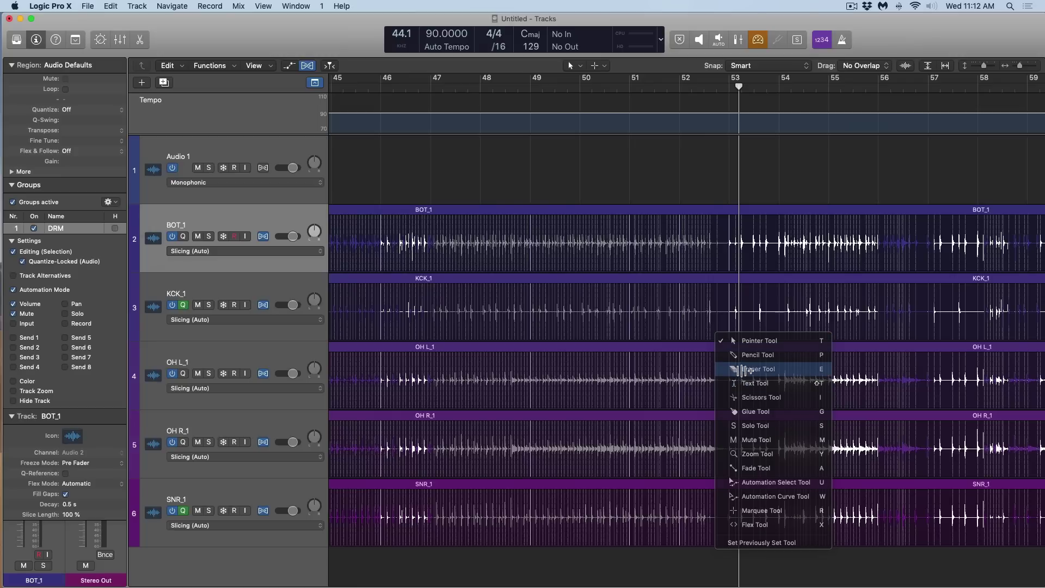
pyautogui.click(745, 370)
pyautogui.moveTo(723, 238)
pyautogui.mouseDown()
pyautogui.moveTo(764, 299)
pyautogui.moveTo(733, 298)
pyautogui.mouseUp()
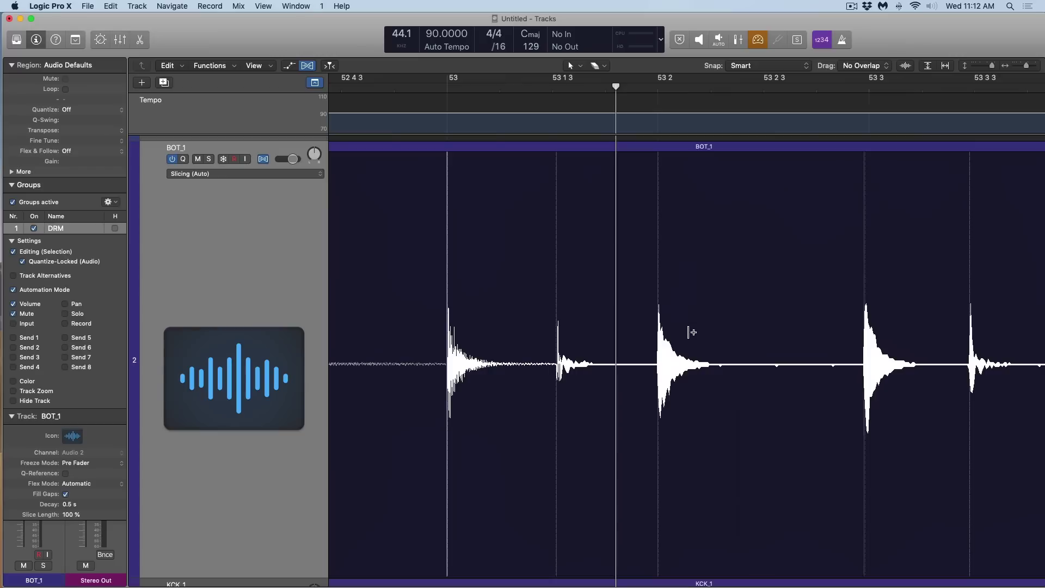
pyautogui.press('t')
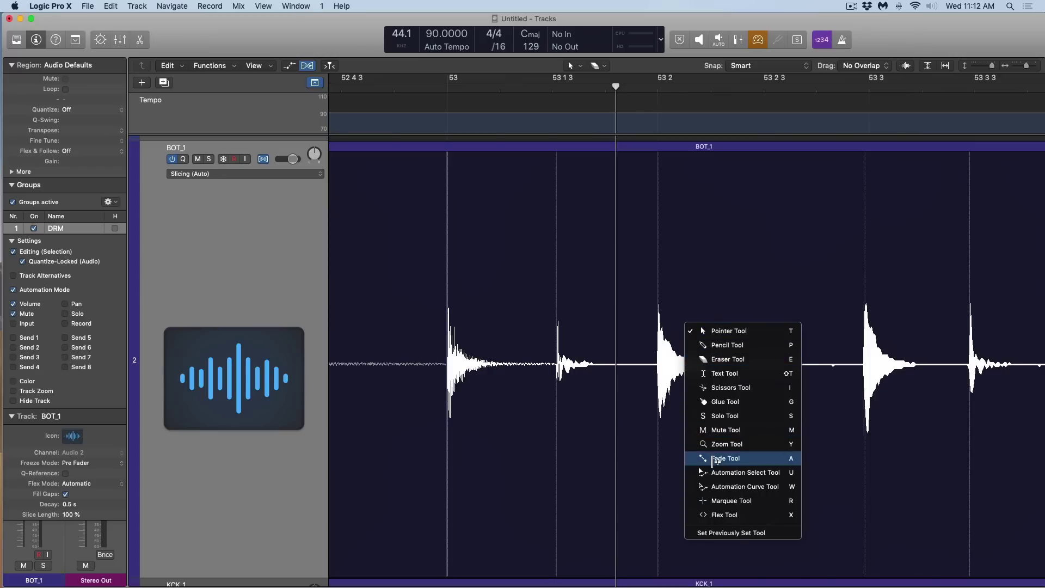
pyautogui.click(724, 359)
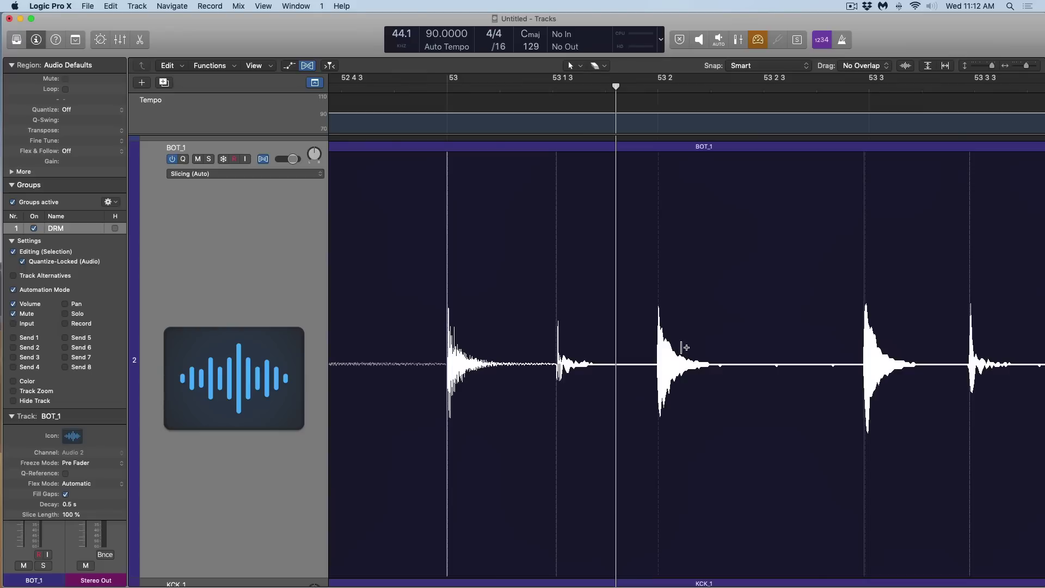
pyautogui.press('z')
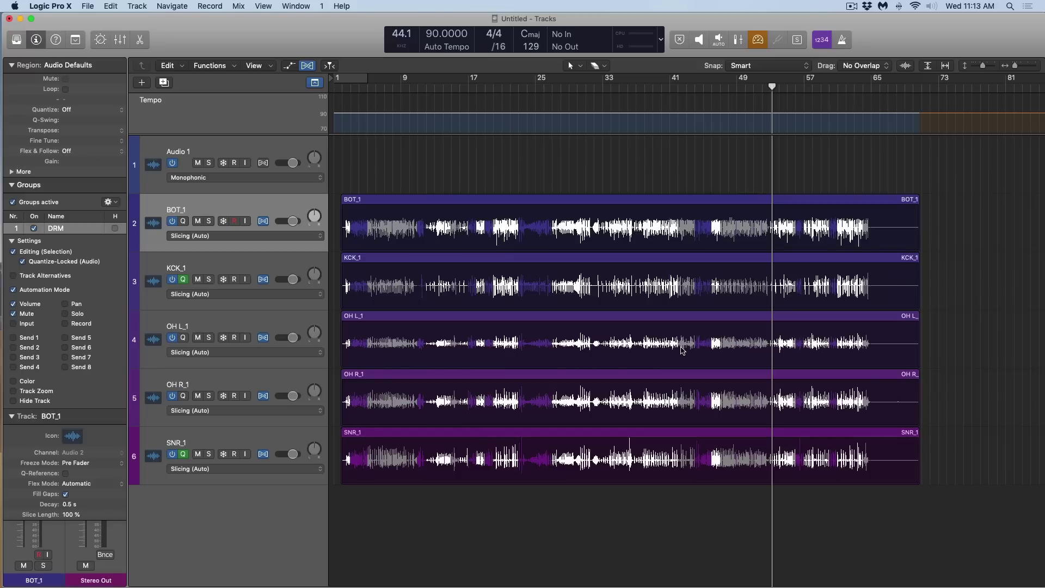
# Step: Start a new project, discarding changes to the current one
pyautogui.click(87, 6)
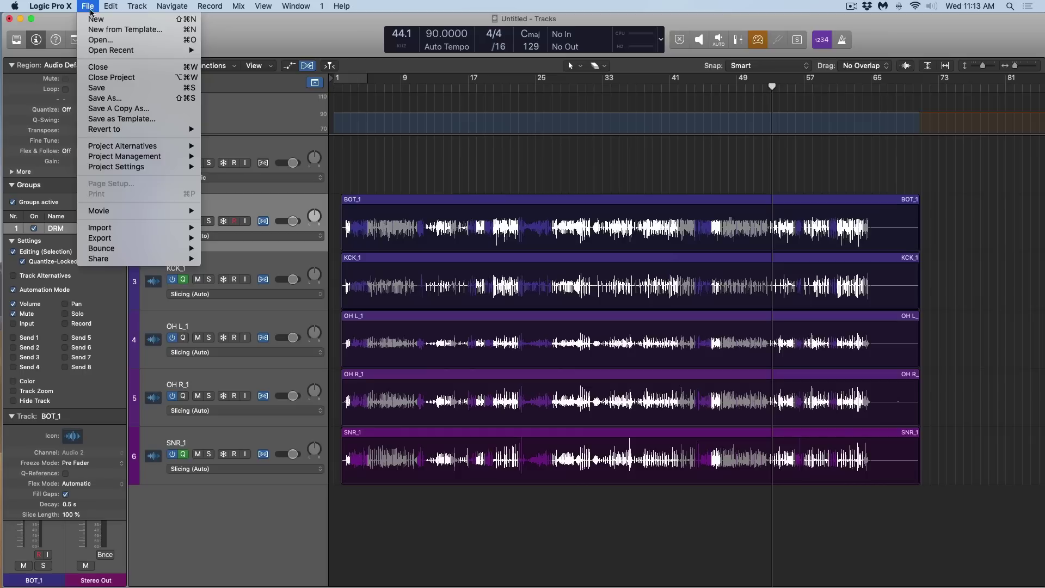
pyautogui.click(101, 20)
pyautogui.click(612, 205)
pyautogui.click(498, 203)
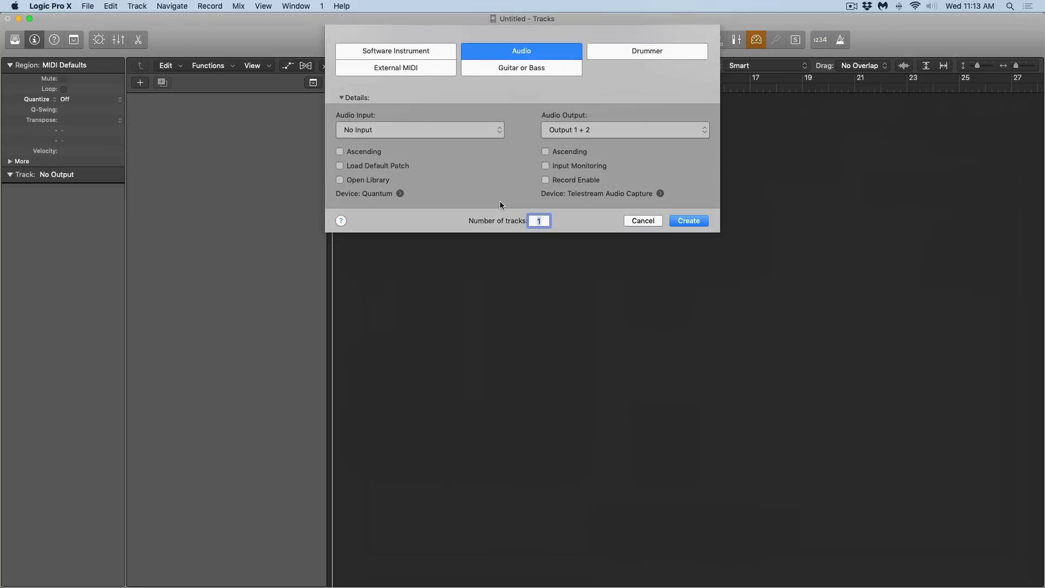
# Step: Create a Software Instrument track with Drum Kit Designer and hide the Library
pyautogui.click(400, 47)
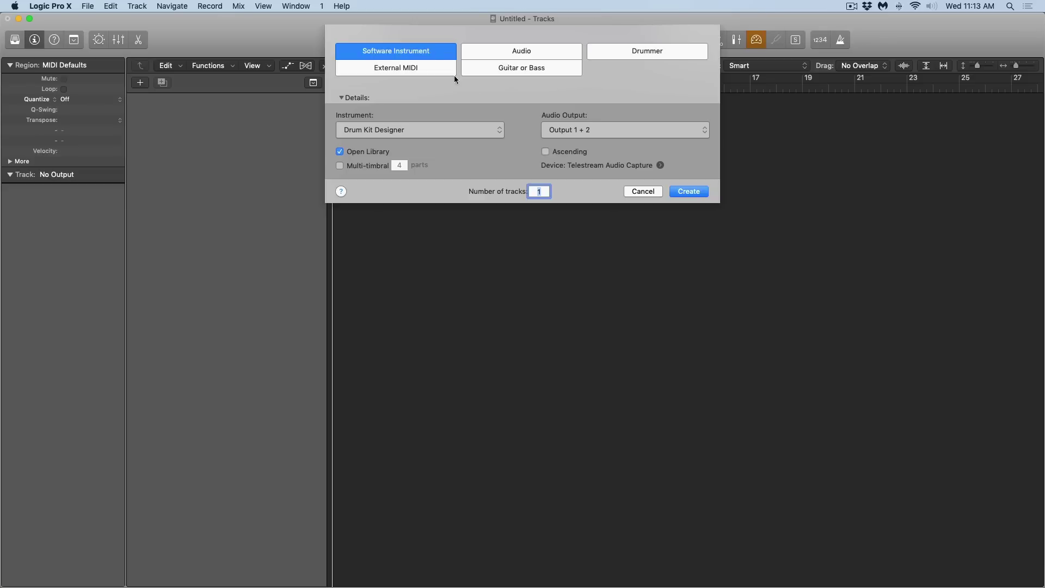
pyautogui.click(687, 192)
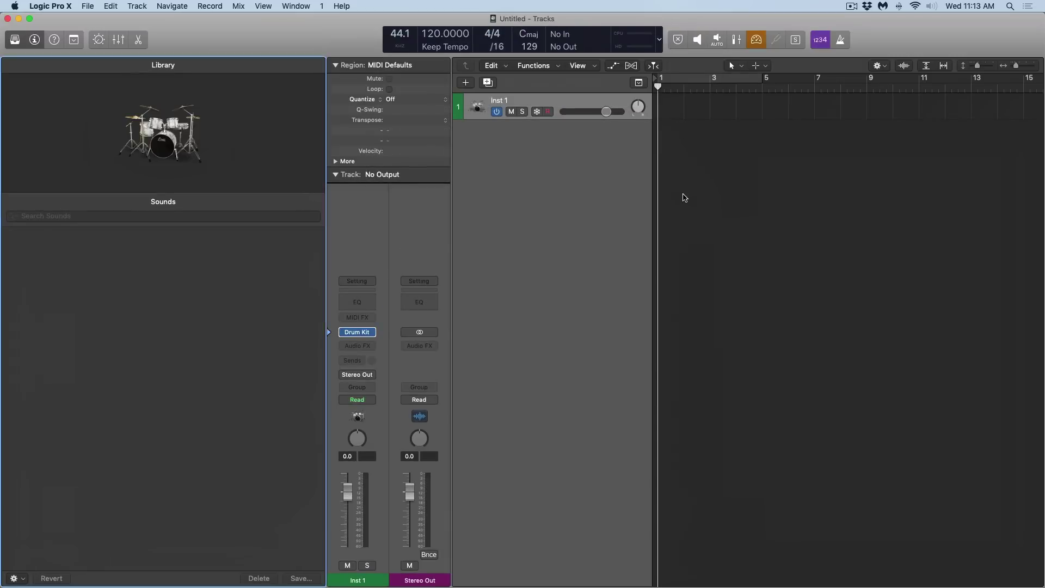
pyautogui.press('y')
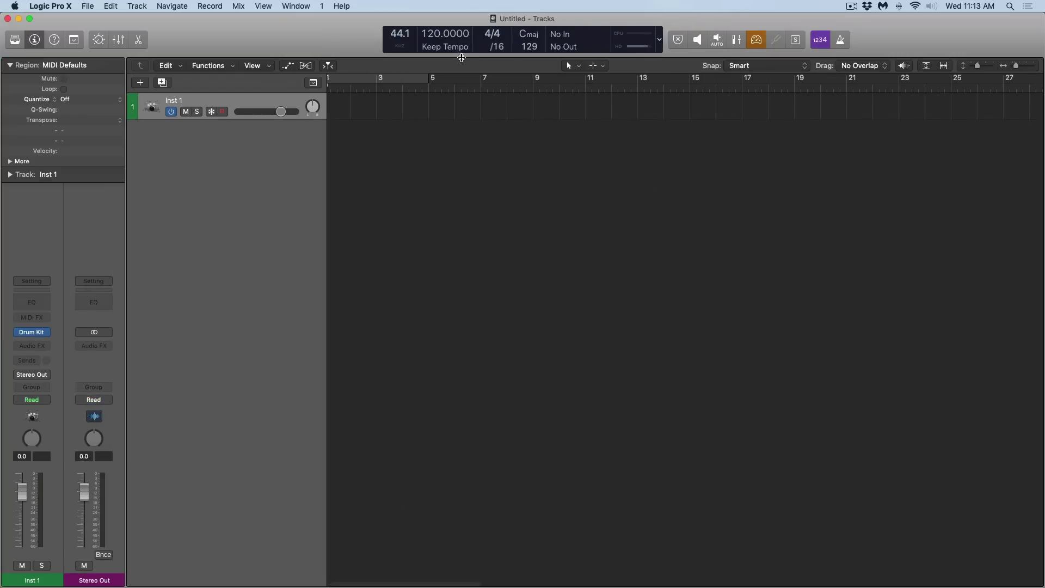
# Step: Set Smart Tempo to Adapt and record a MIDI drum performance on Inst 1
pyautogui.click(445, 47)
pyautogui.click(458, 54)
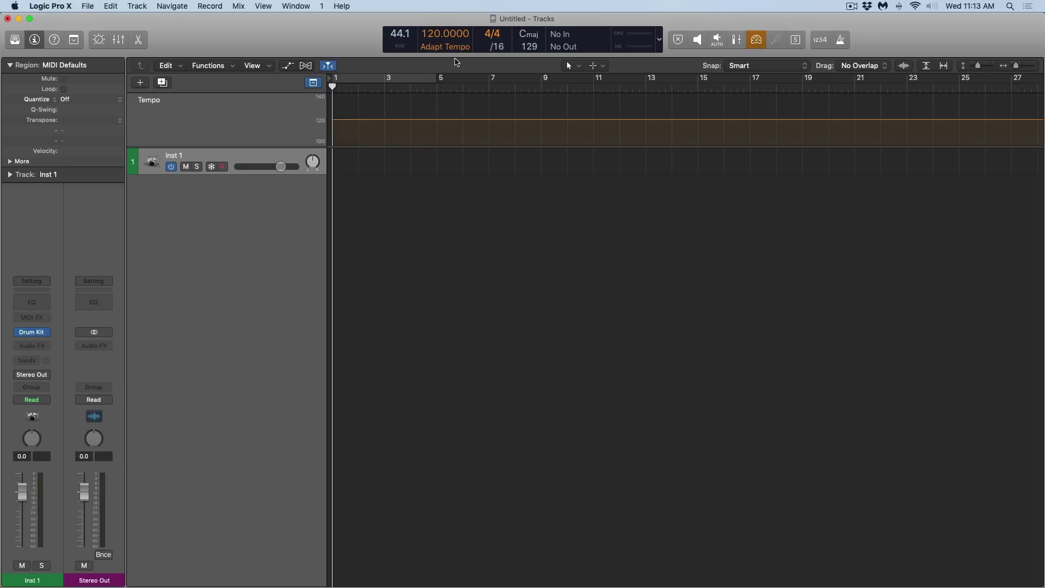
pyautogui.press('r')
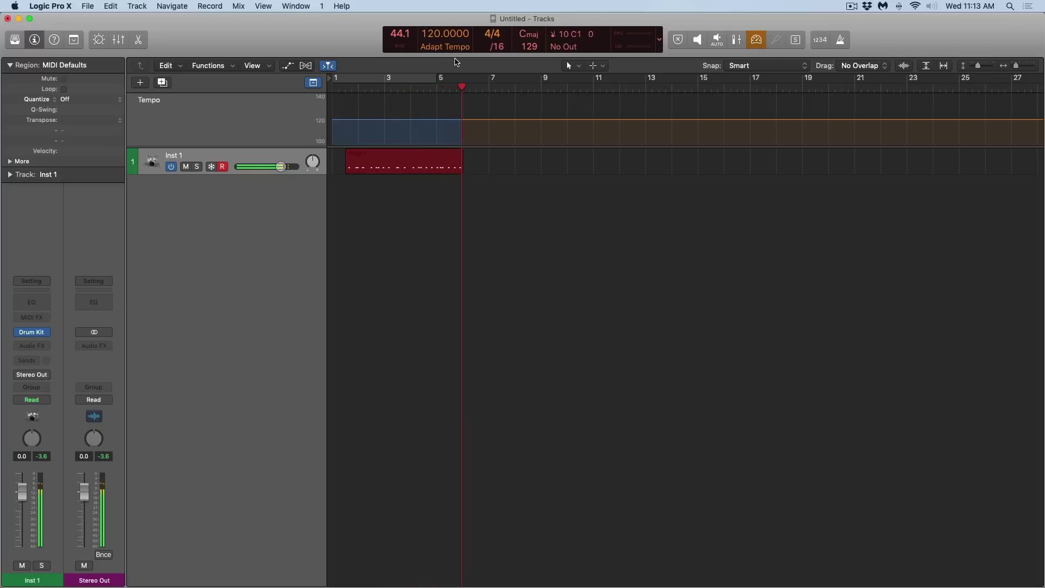
pyautogui.press('space')
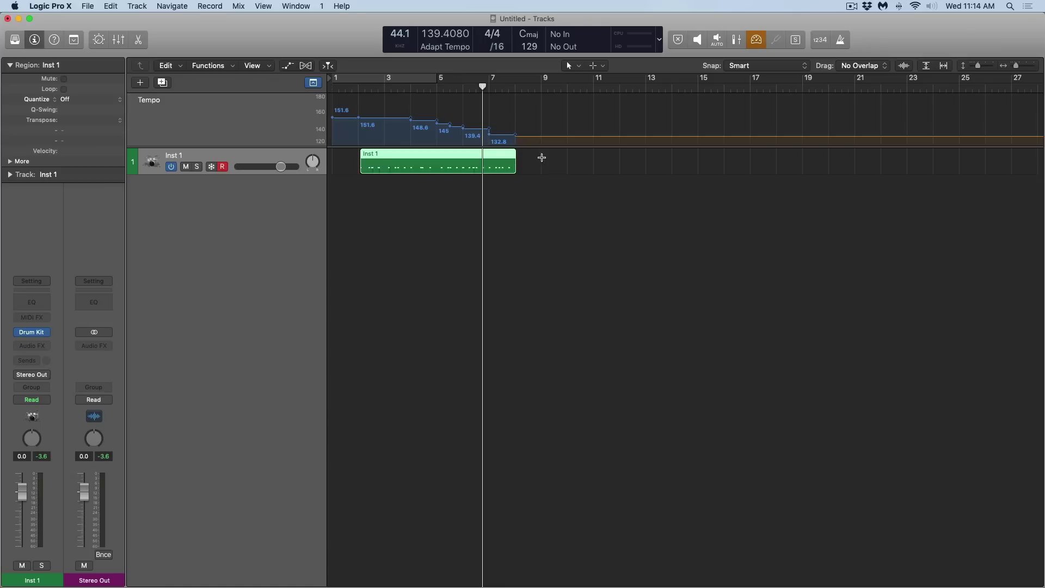
# Step: Delete the detected tempo points, set the project tempo to 150 BPM, and play from bar 2
pyautogui.moveTo(554, 144); pyautogui.dragTo(626, 220)
pyautogui.press('Delete')
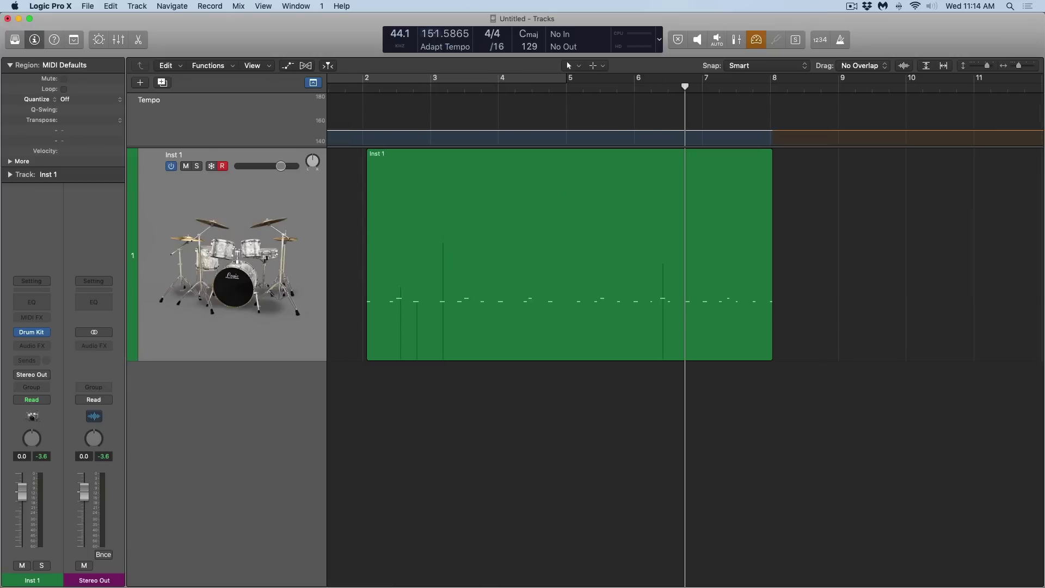
pyautogui.doubleClick(436, 34)
pyautogui.write('150')
pyautogui.press('Return')
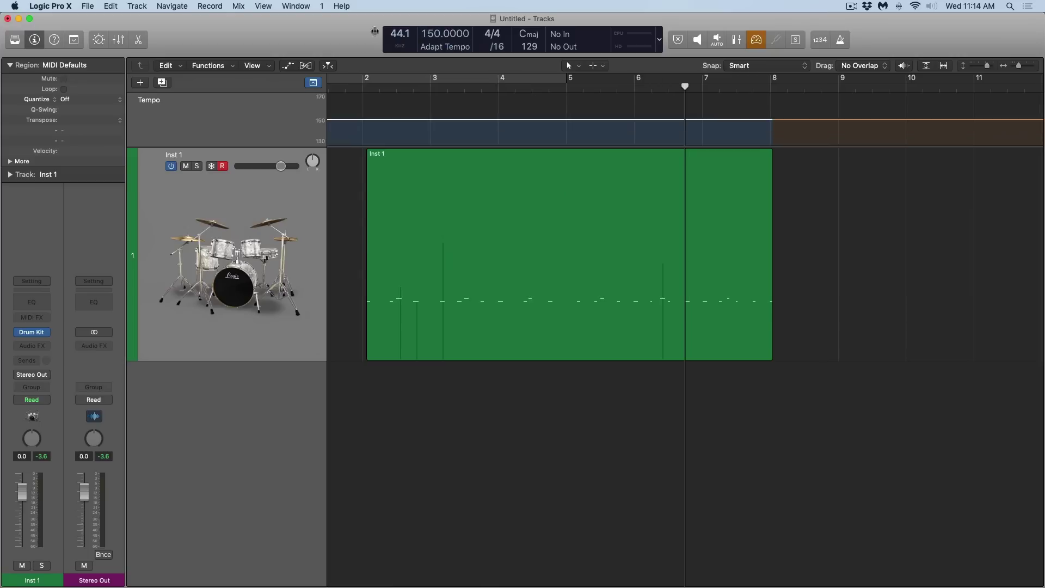
pyautogui.click(362, 88)
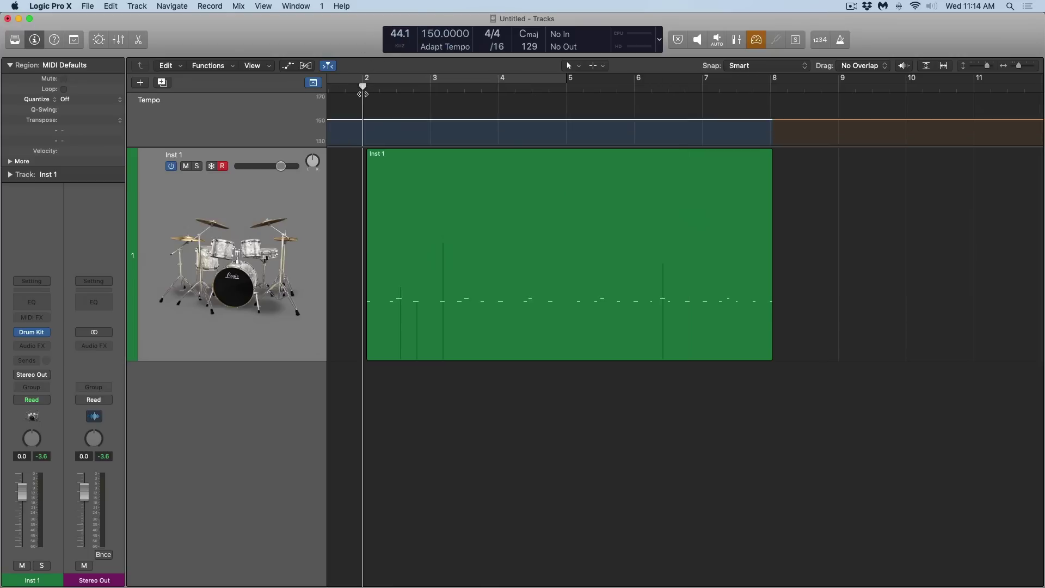
pyautogui.press('space')
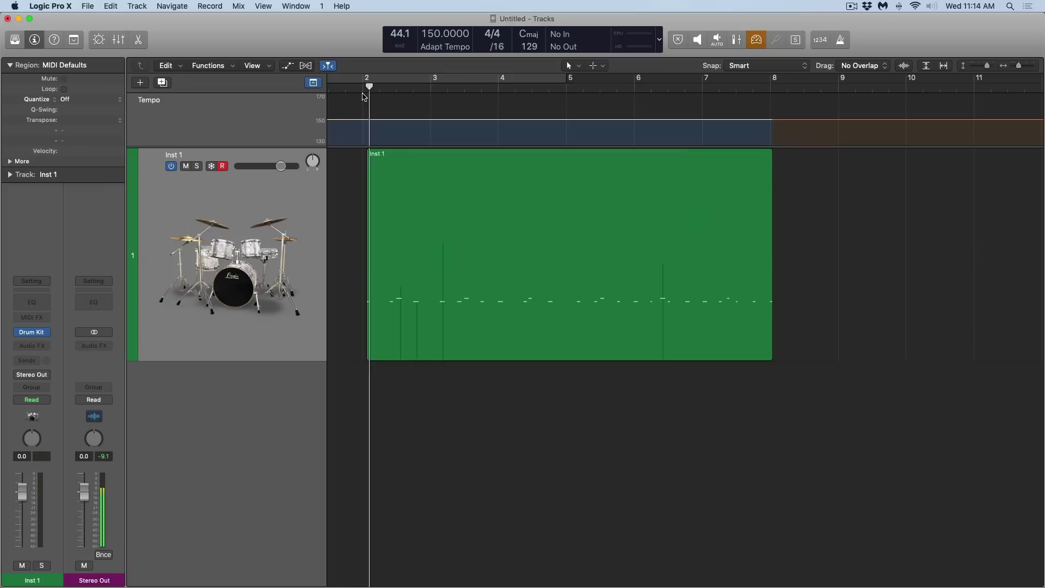